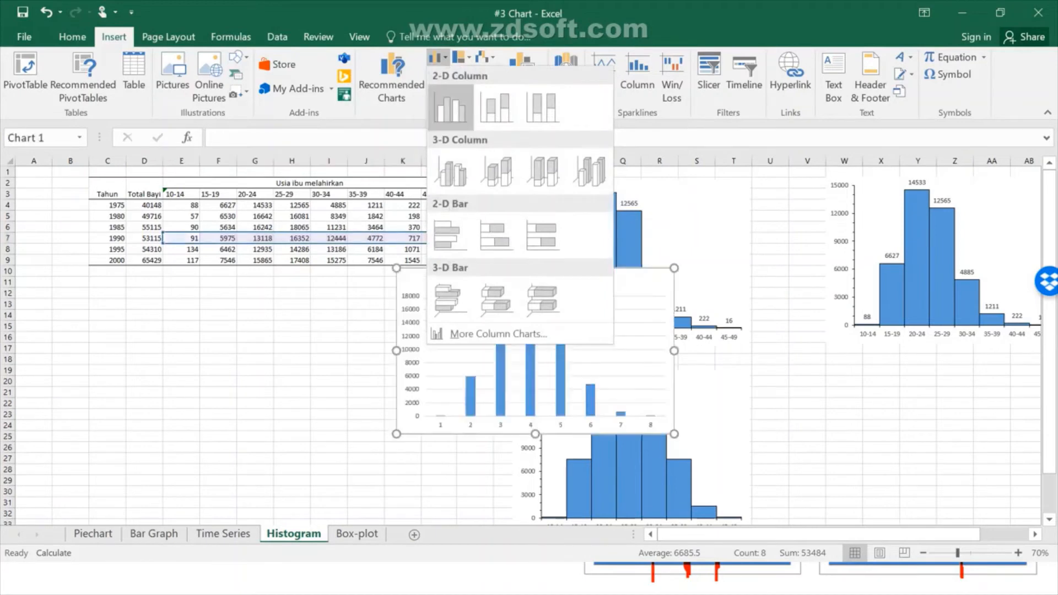
# Insert a 2-D clustered column chart of the 1990 values below the data table, without a chart title
pyautogui.click(450, 106)
pyautogui.moveTo(457, 300); pyautogui.dragTo(167, 310)
pyautogui.click(219, 310)
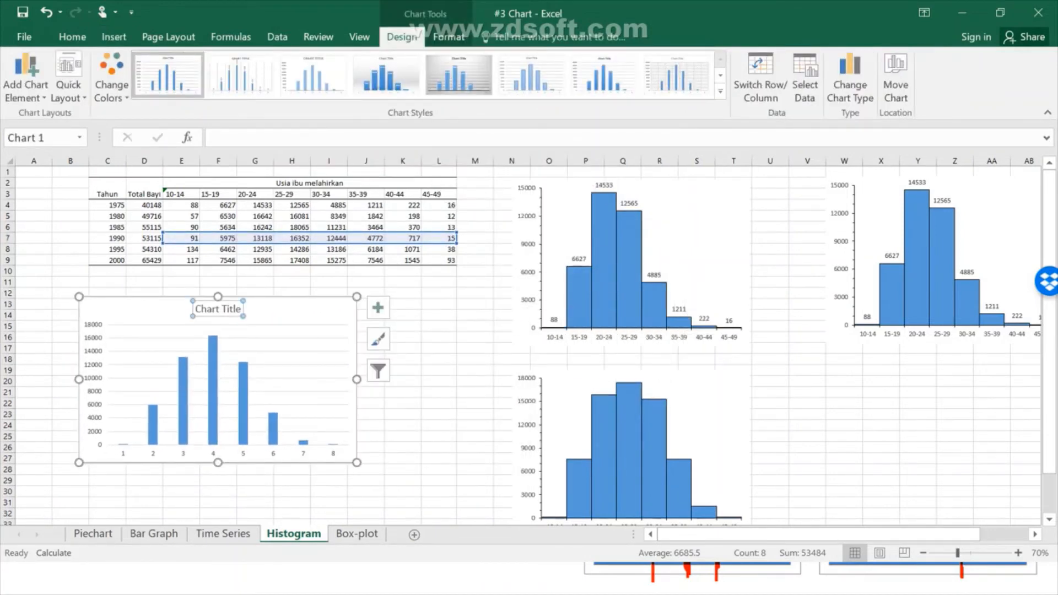
pyautogui.press('Delete')
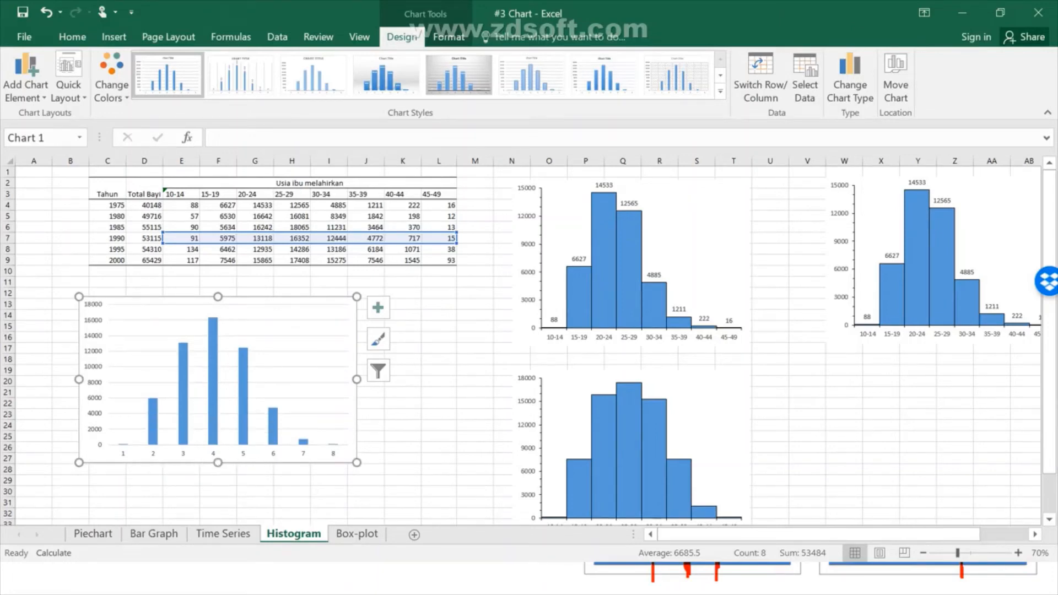
# Repoint the 1975 histogram beside column W to the 1990 row, using E7:L7 as values and C7 as series name
pyautogui.press('Tab')
pyautogui.press('Tab')
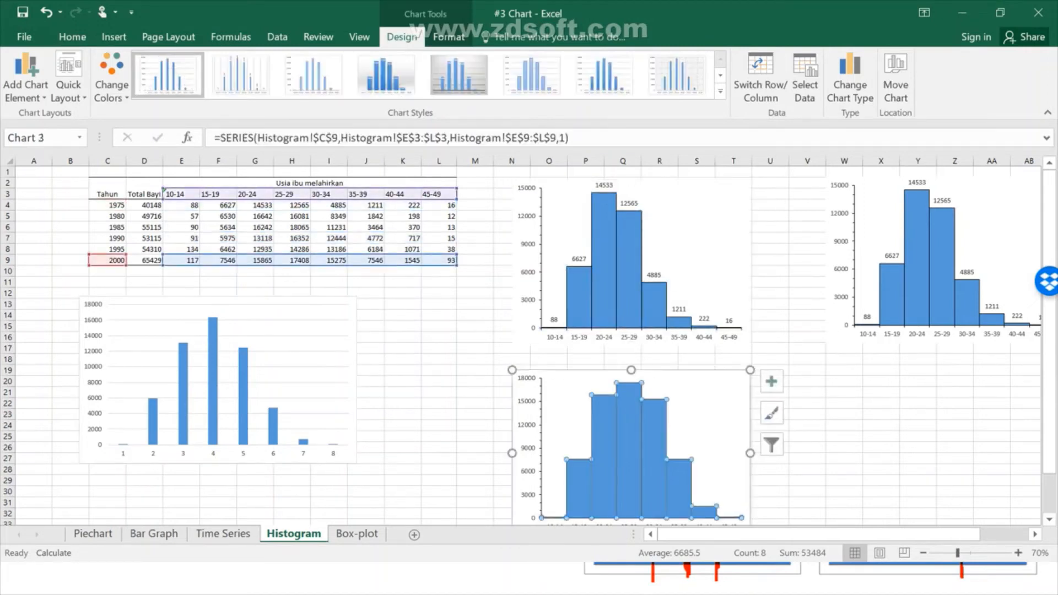
pyautogui.press('Tab')
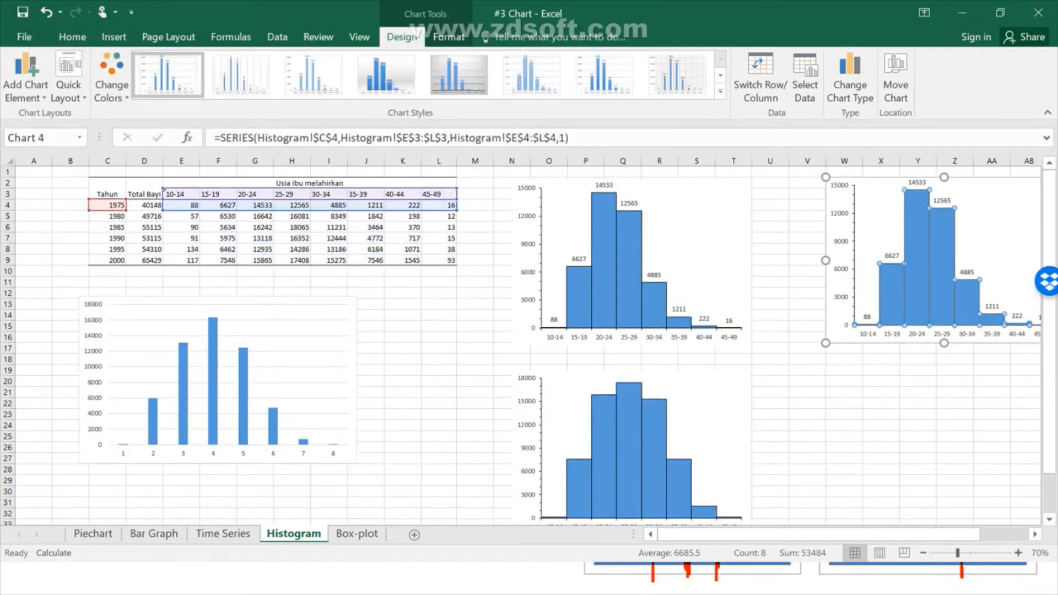
pyautogui.moveTo(310, 210); pyautogui.dragTo(310, 244)
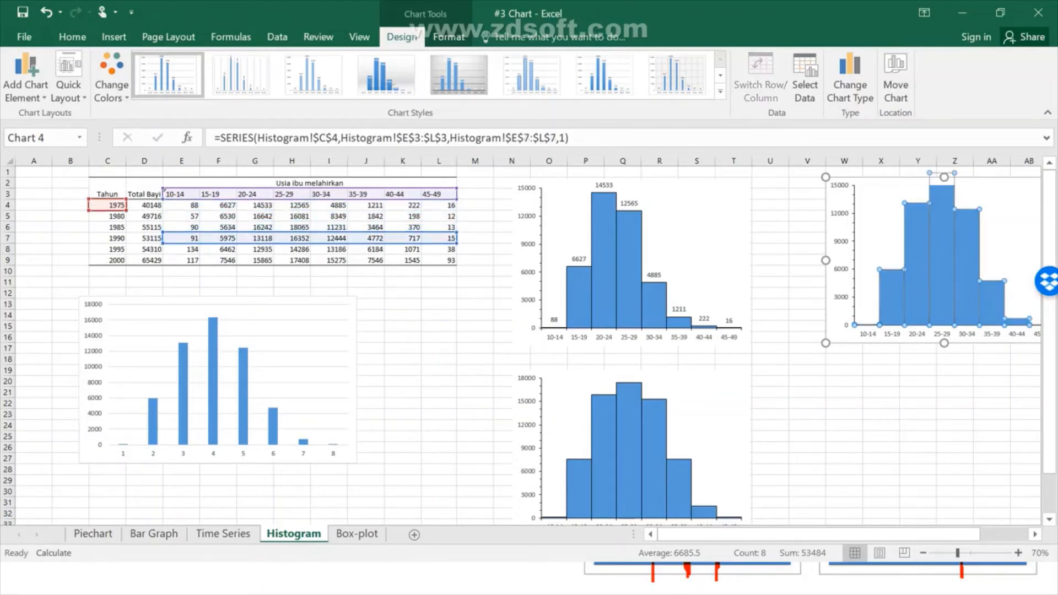
pyautogui.moveTo(107, 210); pyautogui.dragTo(107, 244)
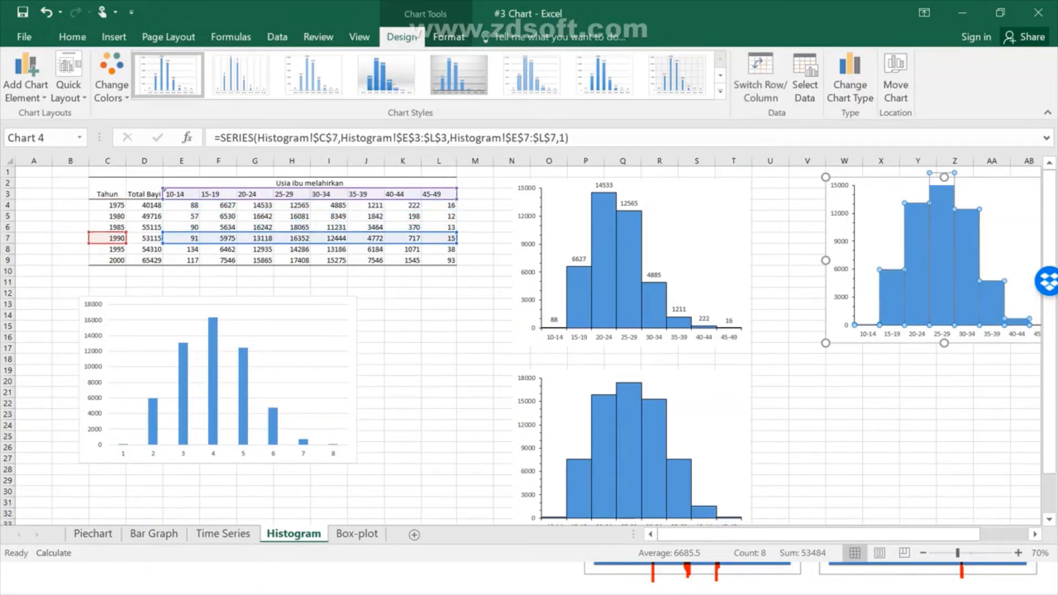
pyautogui.click(955, 425)
pyautogui.moveTo(927, 535); pyautogui.dragTo(942, 535)
pyautogui.click(905, 259)
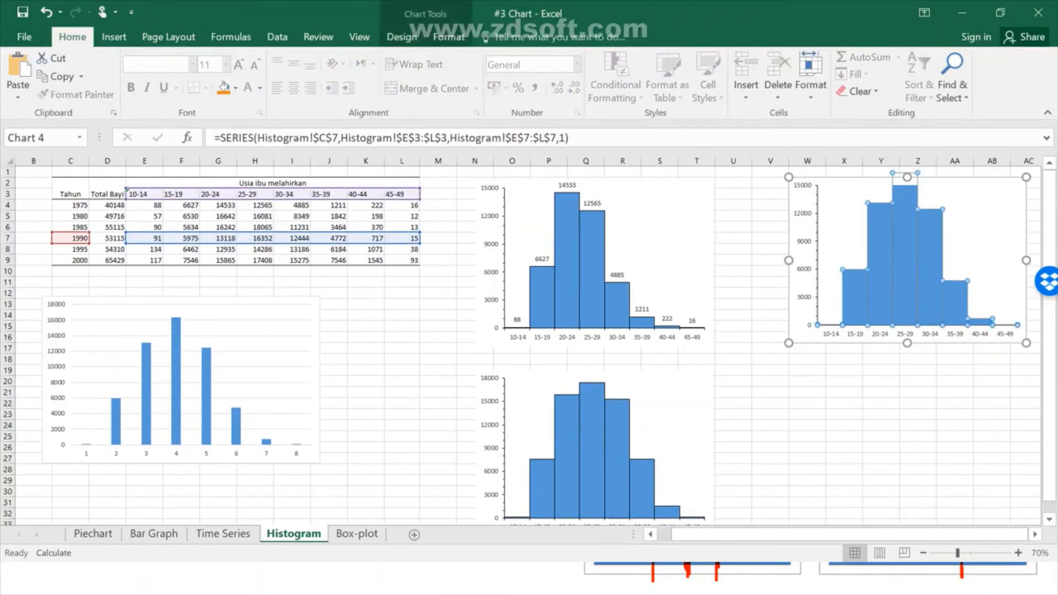
pyautogui.click(881, 459)
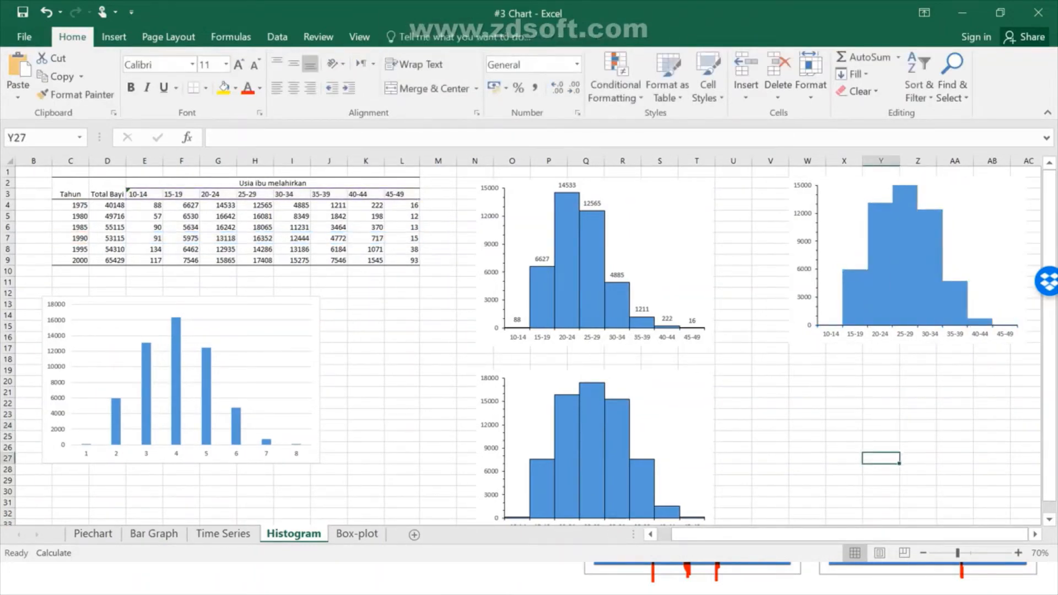
# Give the bars of the repointed 1990 histogram a solid line border
pyautogui.click(906, 259)
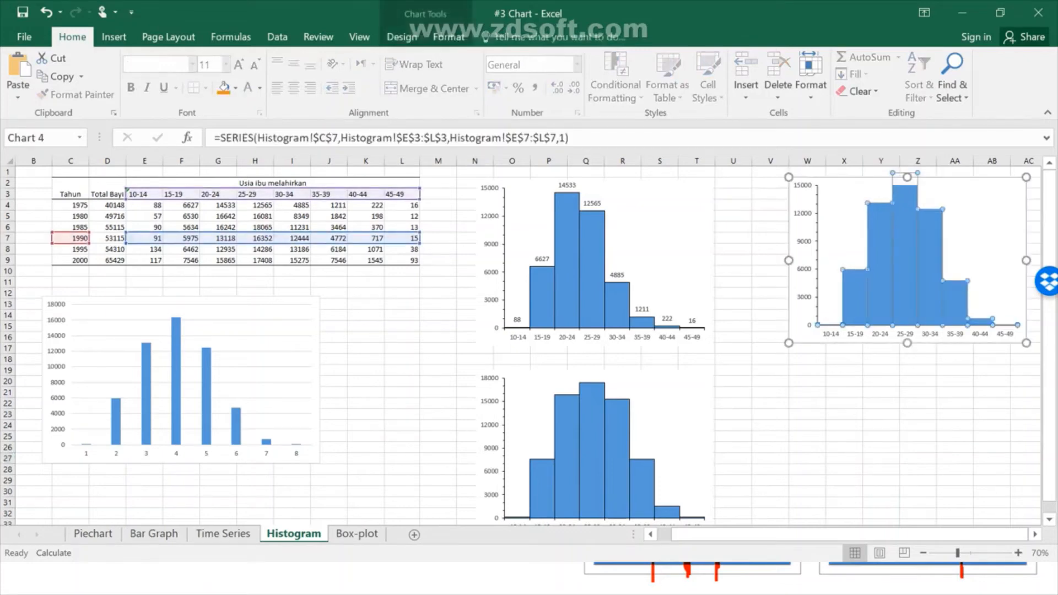
pyautogui.rightClick(885, 259)
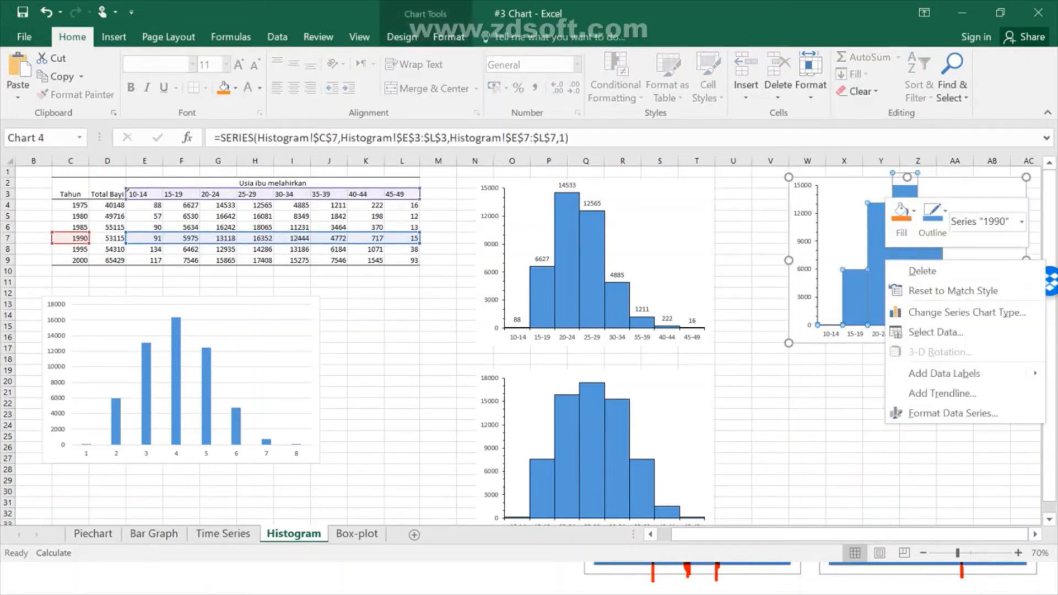
pyautogui.click(953, 413)
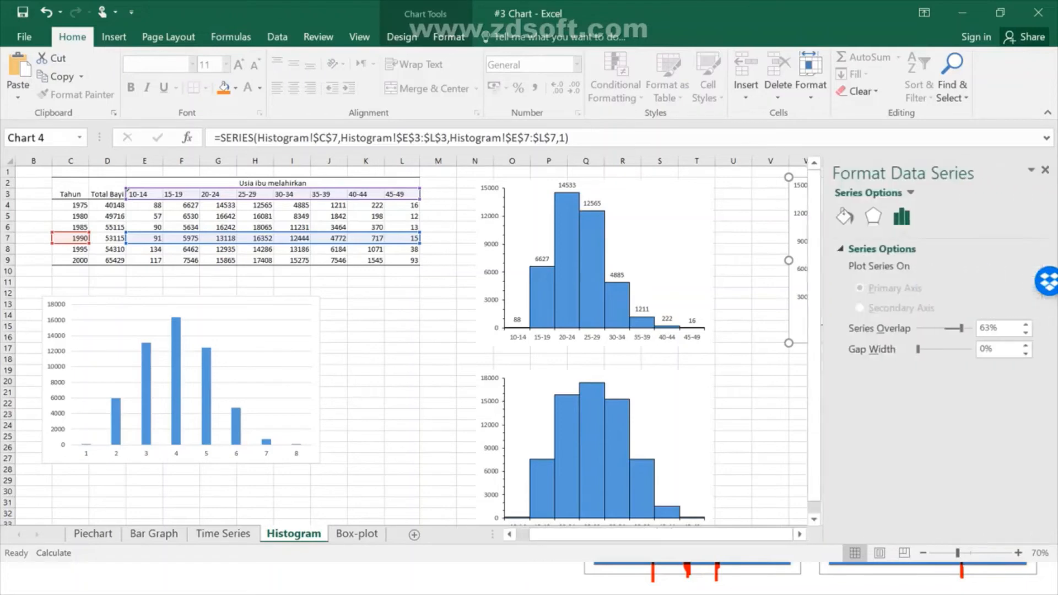
pyautogui.click(845, 217)
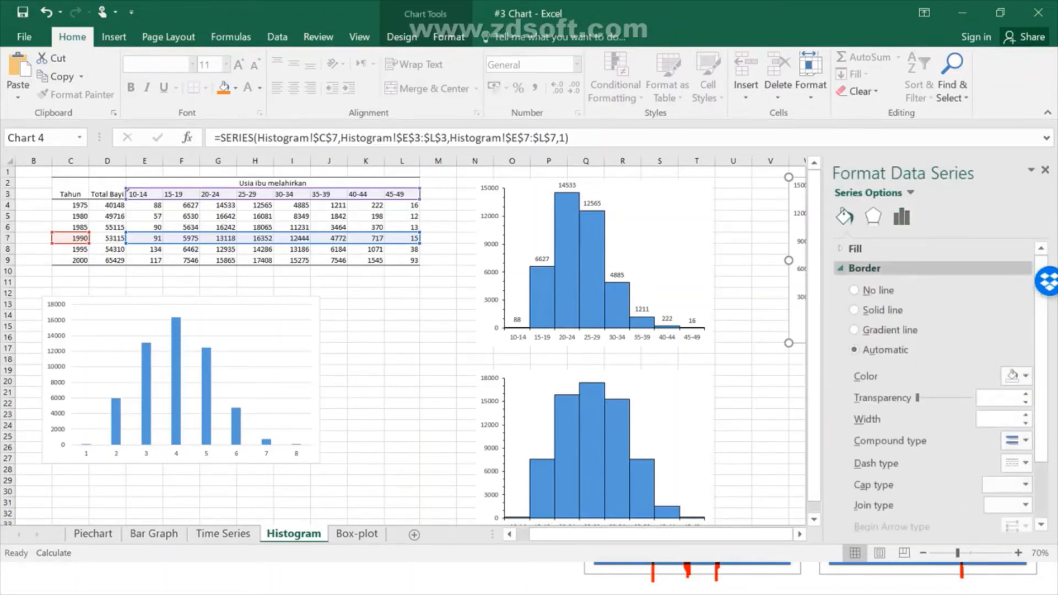
pyautogui.click(855, 311)
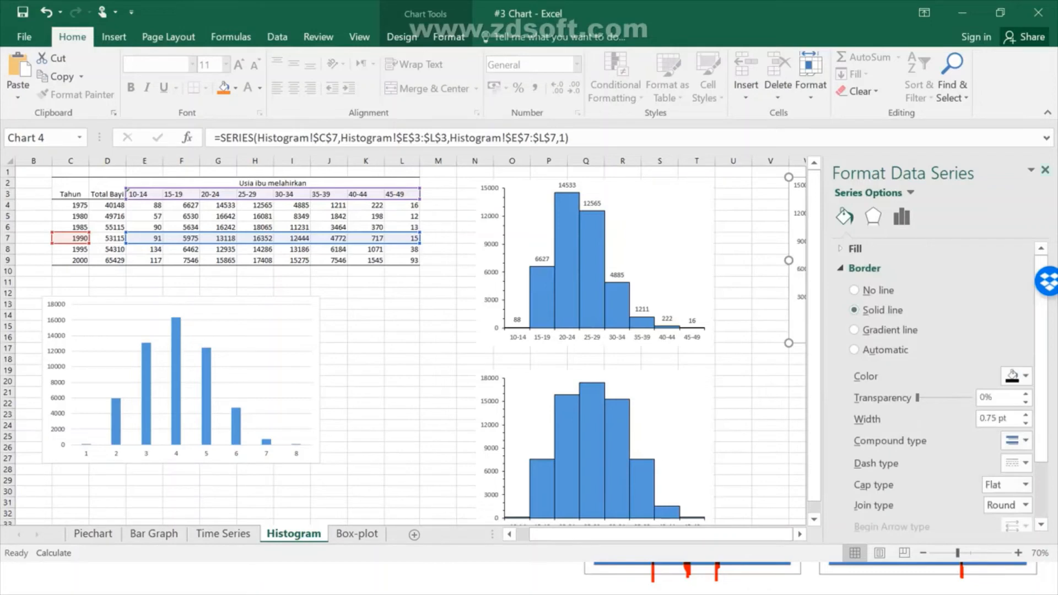
pyautogui.click(1045, 169)
pyautogui.click(844, 391)
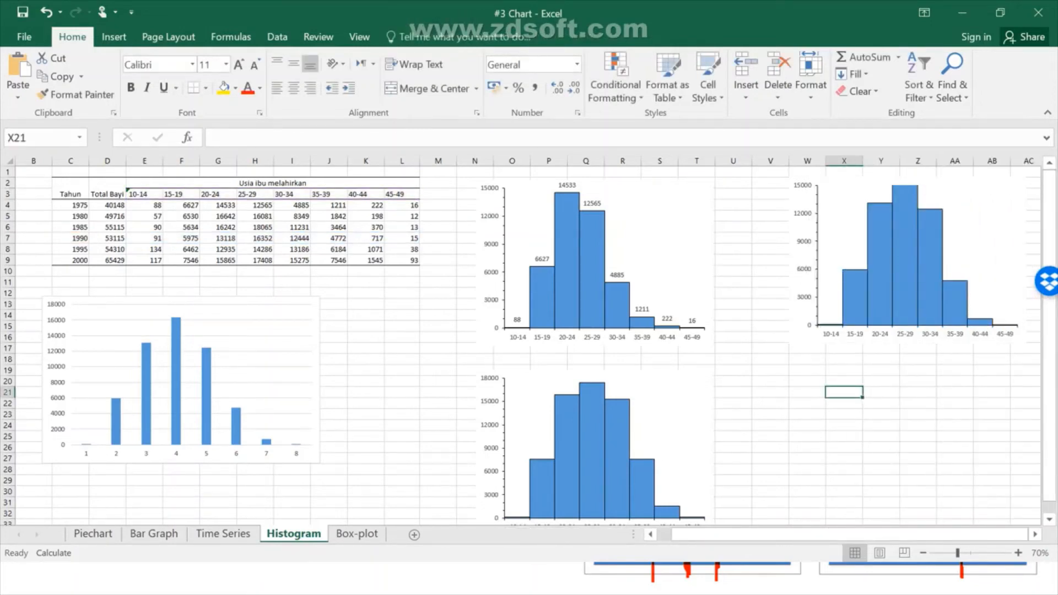
# Move the bordered 1990 histogram down beside the other two histograms, covering about rows 11 to 25 from column V
pyautogui.moveTo(989, 210); pyautogui.dragTo(944, 319)
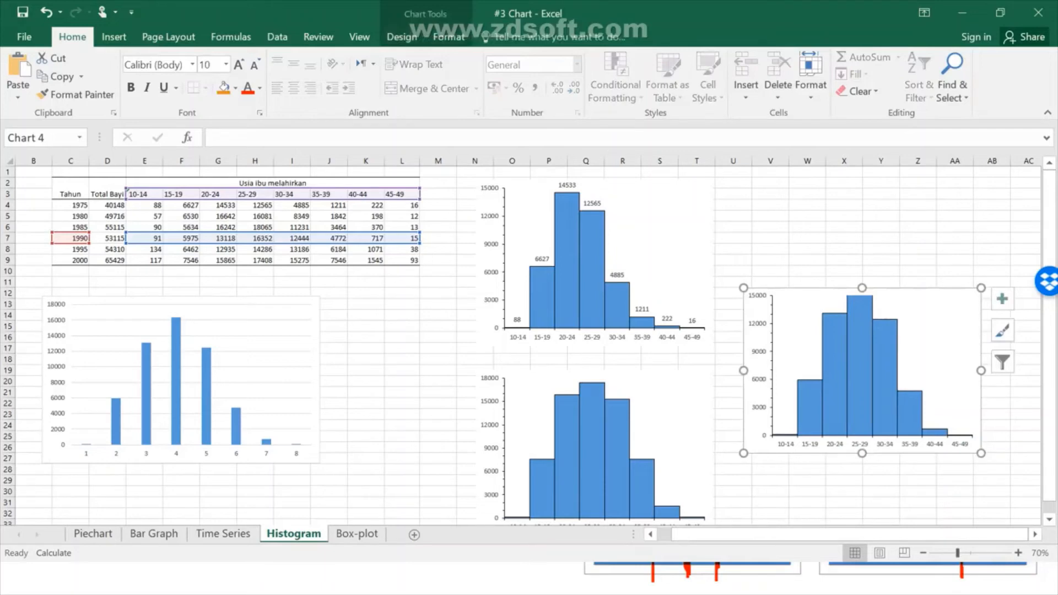
pyautogui.moveTo(944, 320)
pyautogui.mouseDown()
pyautogui.moveTo(946, 302)
pyautogui.moveTo(950, 315)
pyautogui.mouseUp()
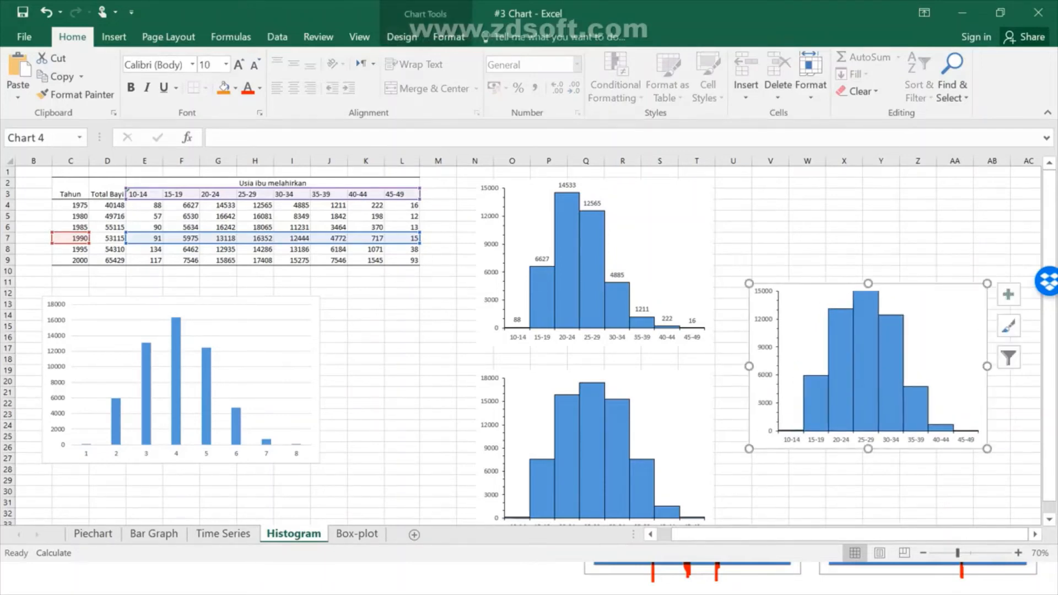
pyautogui.scroll(-2, 529, 342)
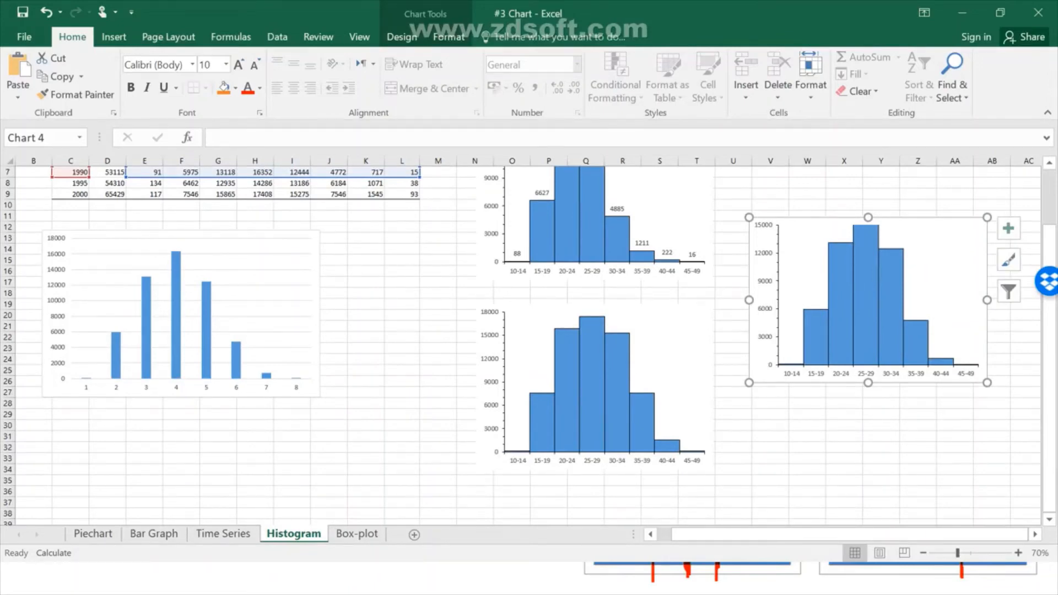
pyautogui.click(681, 342)
pyautogui.scroll(2, 680, 342)
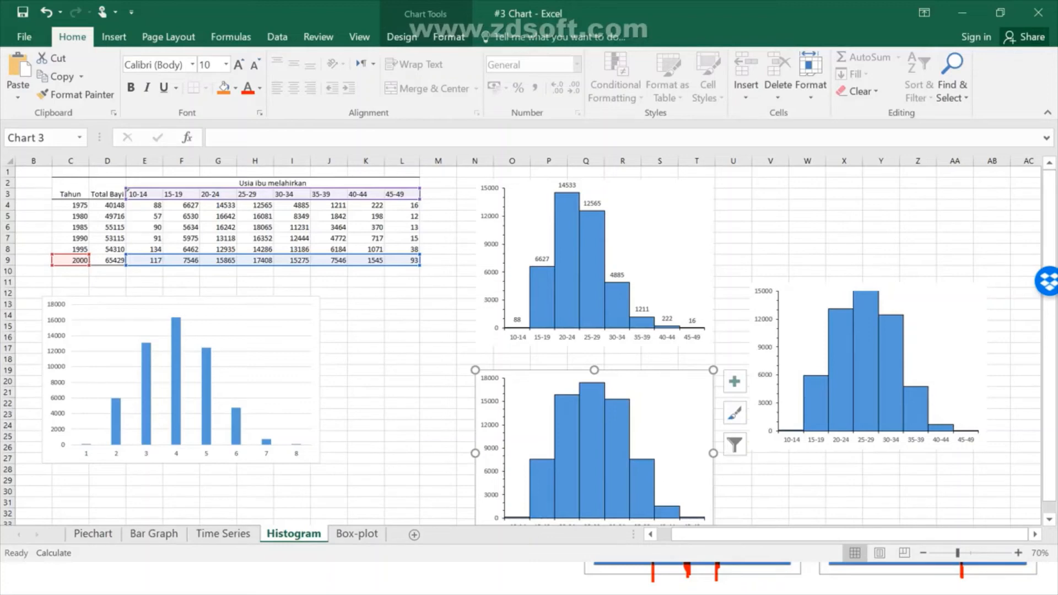
pyautogui.moveTo(948, 314); pyautogui.dragTo(958, 298)
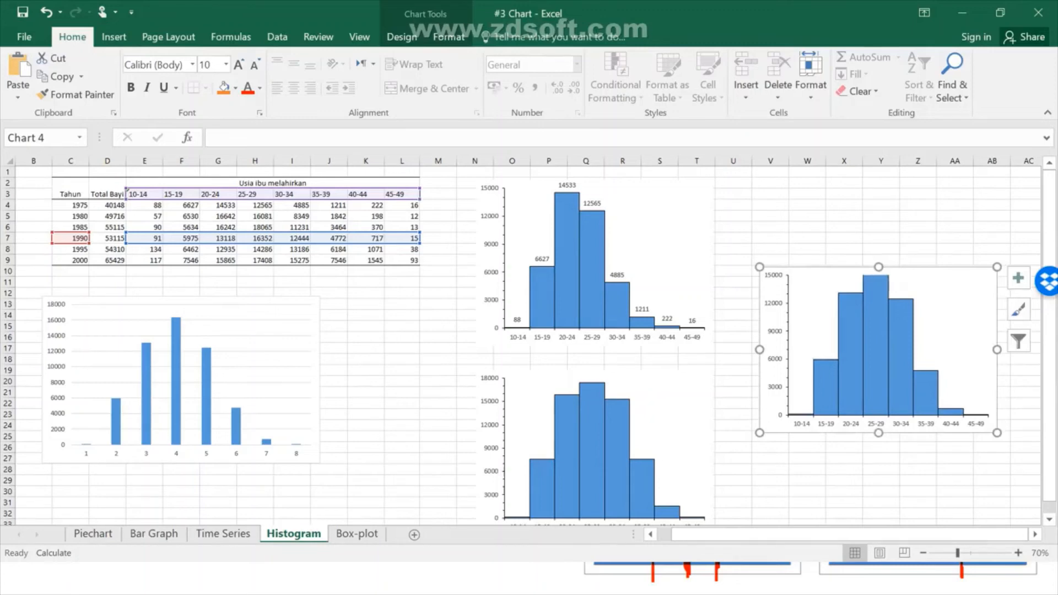
# Set the gap width of the new column chart's data series to 0%
pyautogui.click(177, 381)
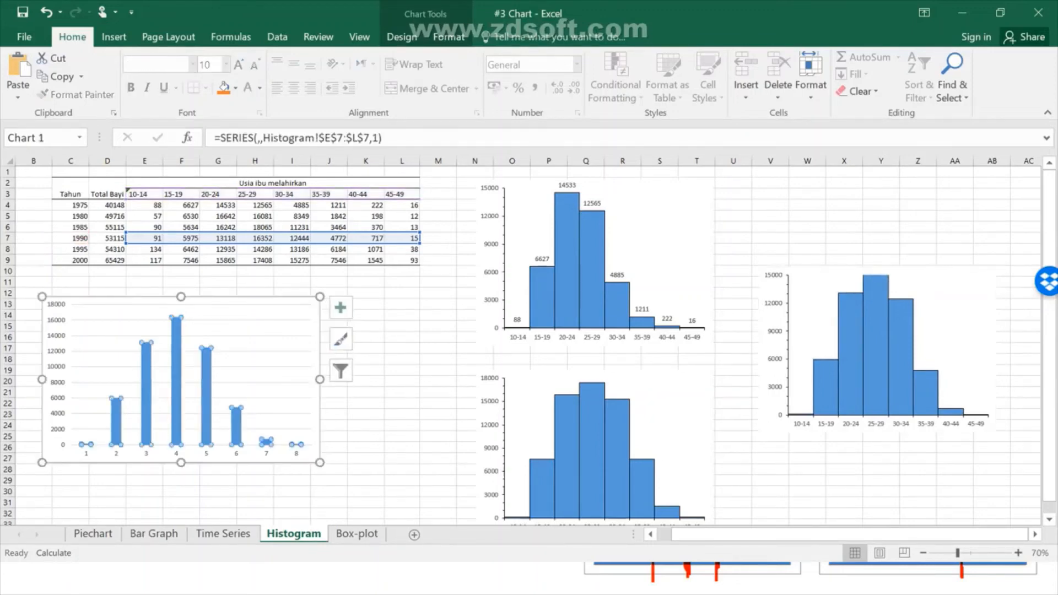
pyautogui.rightClick(206, 419)
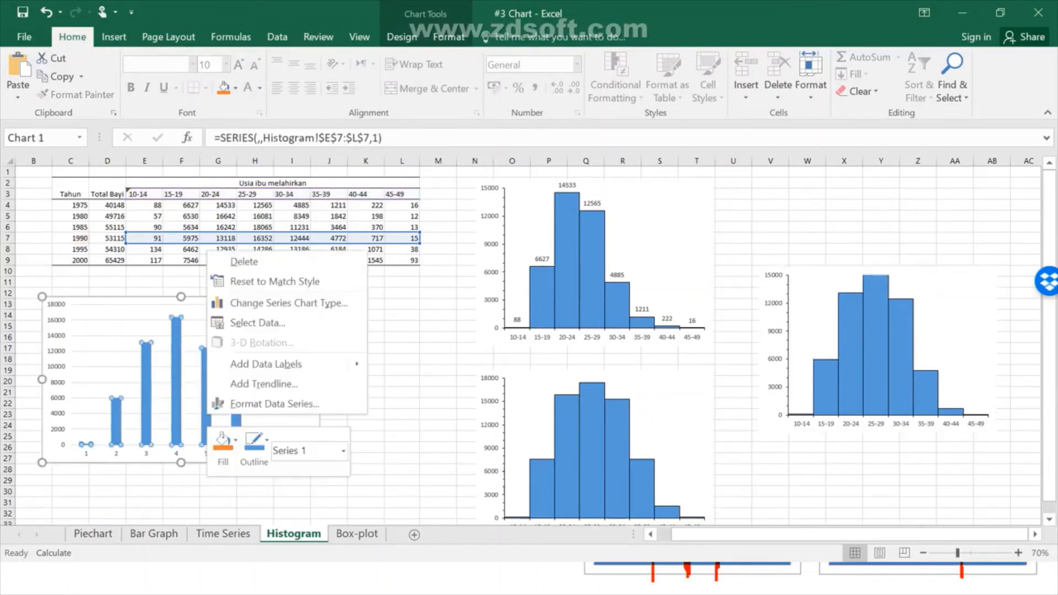
pyautogui.click(274, 403)
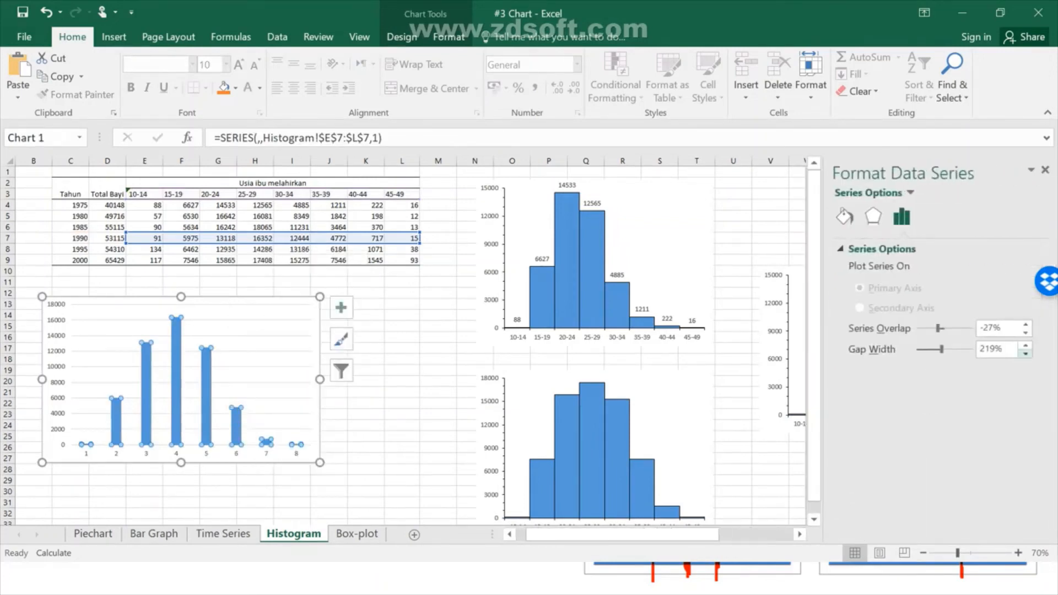
pyautogui.click(1025, 354)
pyautogui.click(1025, 354)
pyautogui.click(1025, 354)
pyautogui.click(1025, 354)
pyautogui.click(1025, 354)
pyautogui.click(1026, 354)
pyautogui.click(1026, 354)
pyautogui.click(1025, 354)
pyautogui.click(992, 349)
pyautogui.write('0')
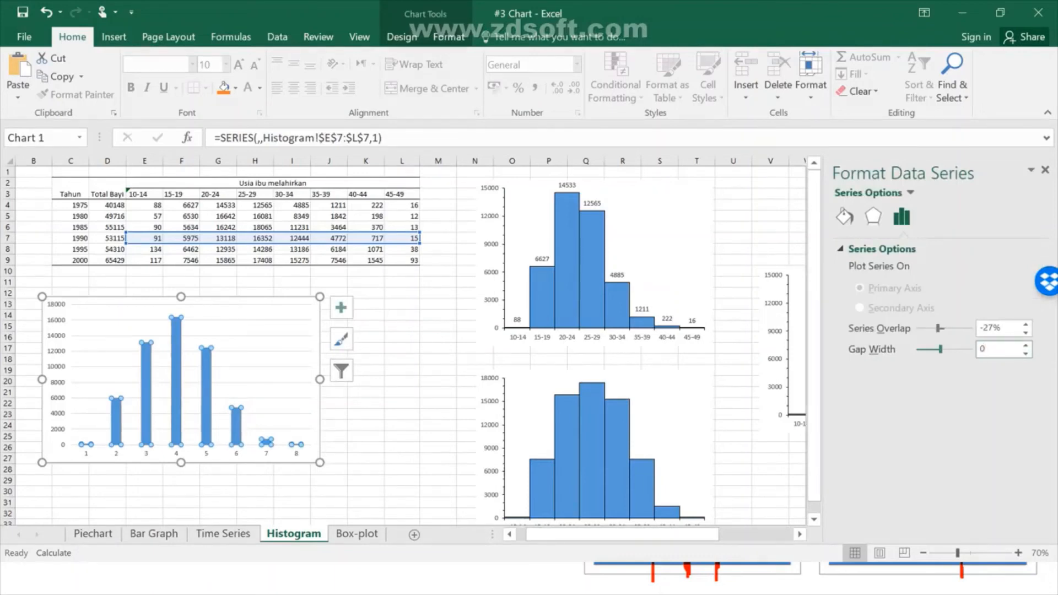
# Set the series overlap of the new chart's data series to 0%
pyautogui.click(1002, 328)
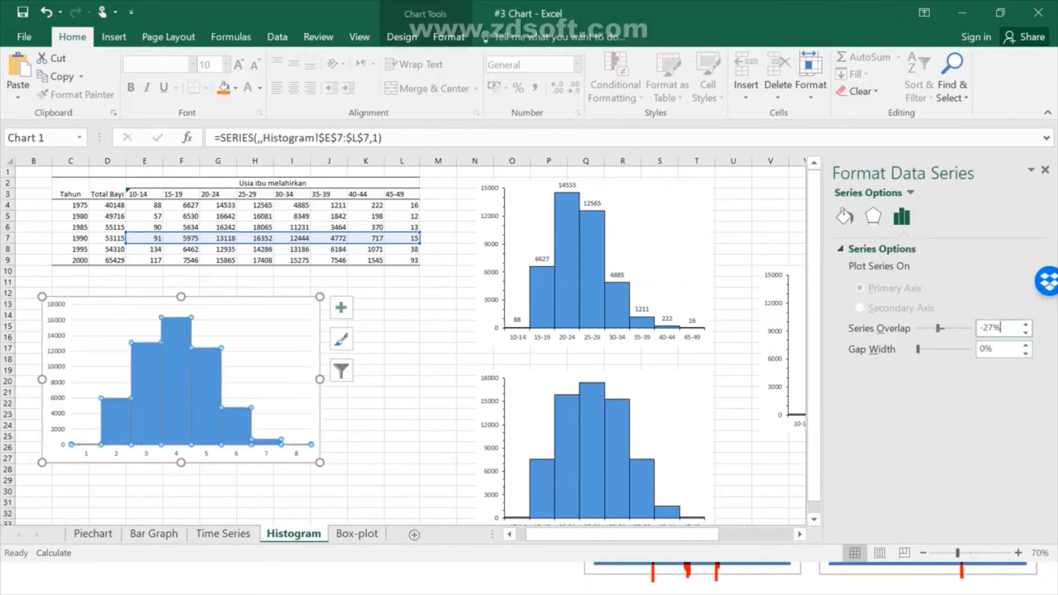
pyautogui.click(1026, 332)
pyautogui.click(1026, 332)
pyautogui.click(1026, 332)
pyautogui.click(1025, 332)
pyautogui.click(1025, 332)
pyautogui.click(1026, 332)
pyautogui.click(1026, 332)
pyautogui.click(1026, 333)
pyautogui.click(1004, 328)
pyautogui.moveTo(1001, 327); pyautogui.dragTo(978, 328)
pyautogui.write('0')
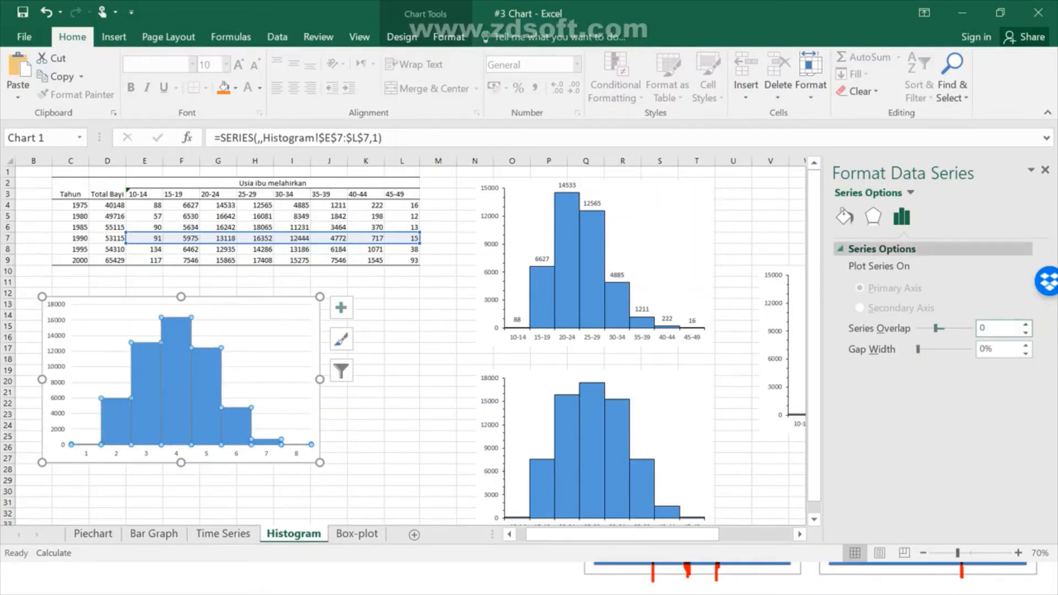
# Apply a solid line border to the bars of the new chart below the table
pyautogui.click(844, 216)
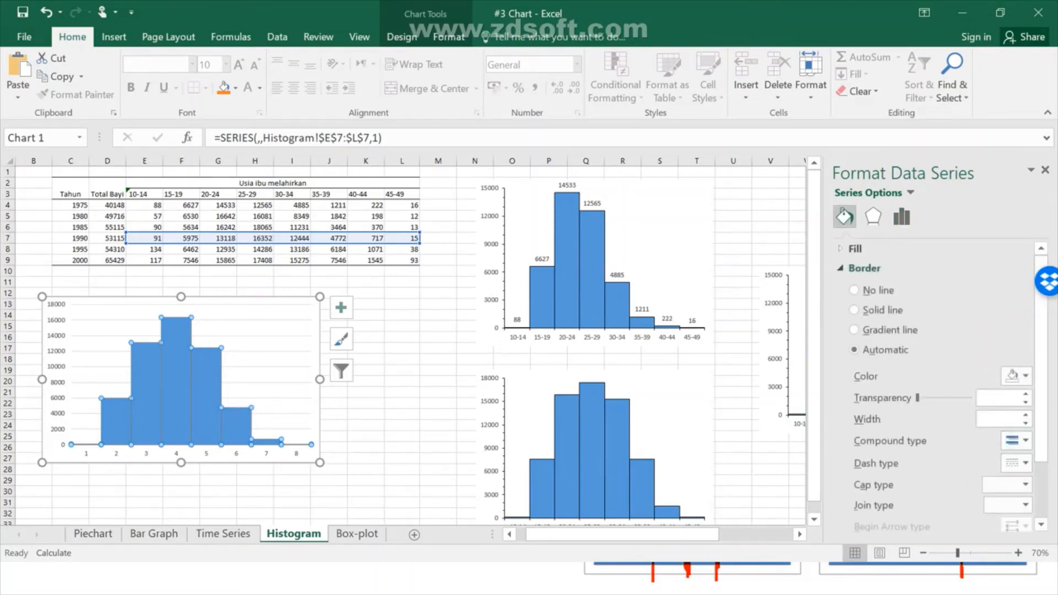
pyautogui.click(902, 217)
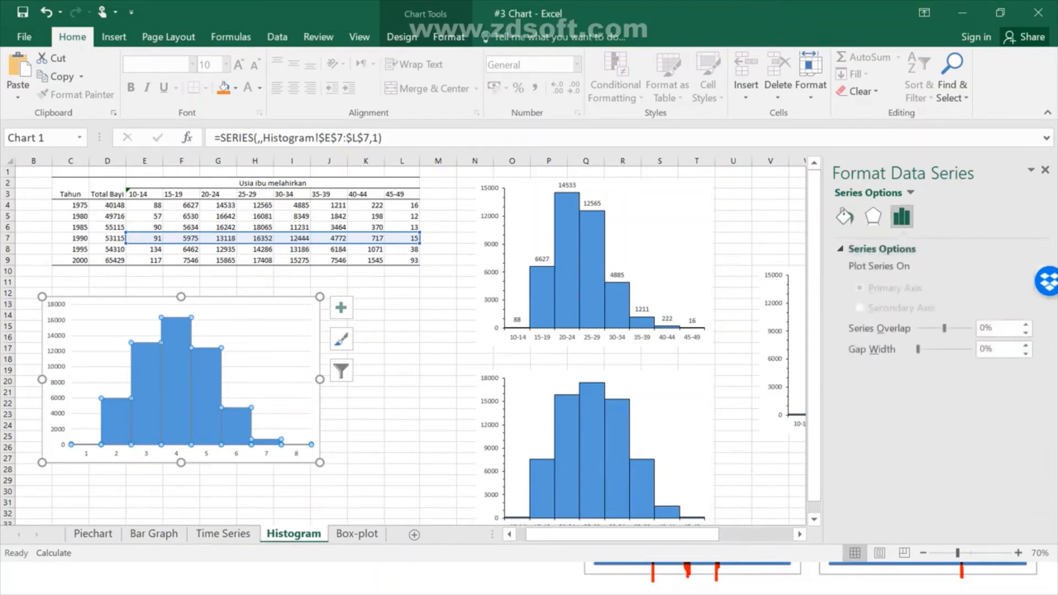
pyautogui.click(845, 217)
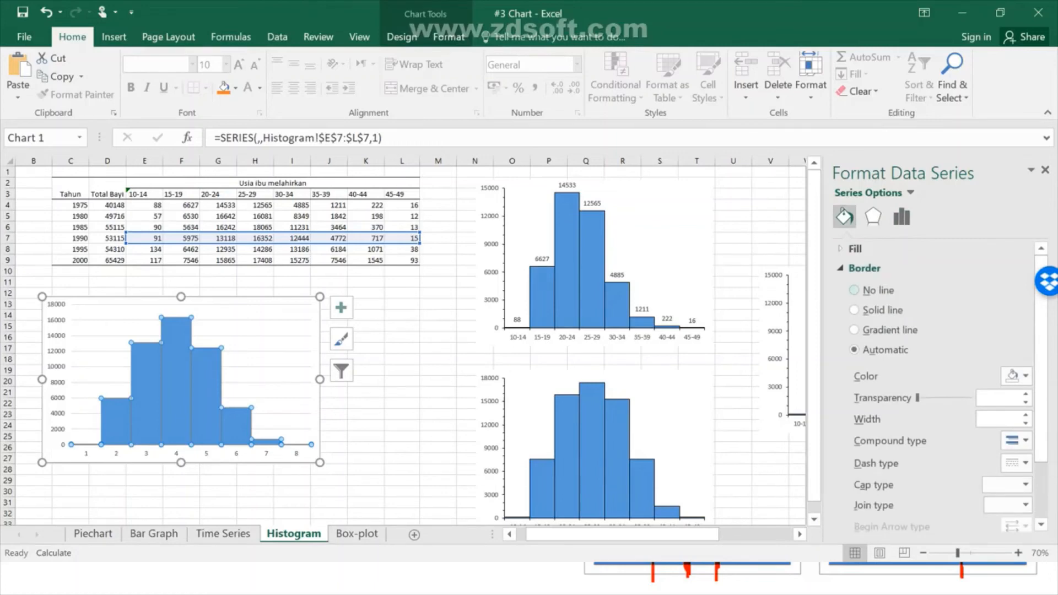
pyautogui.click(855, 309)
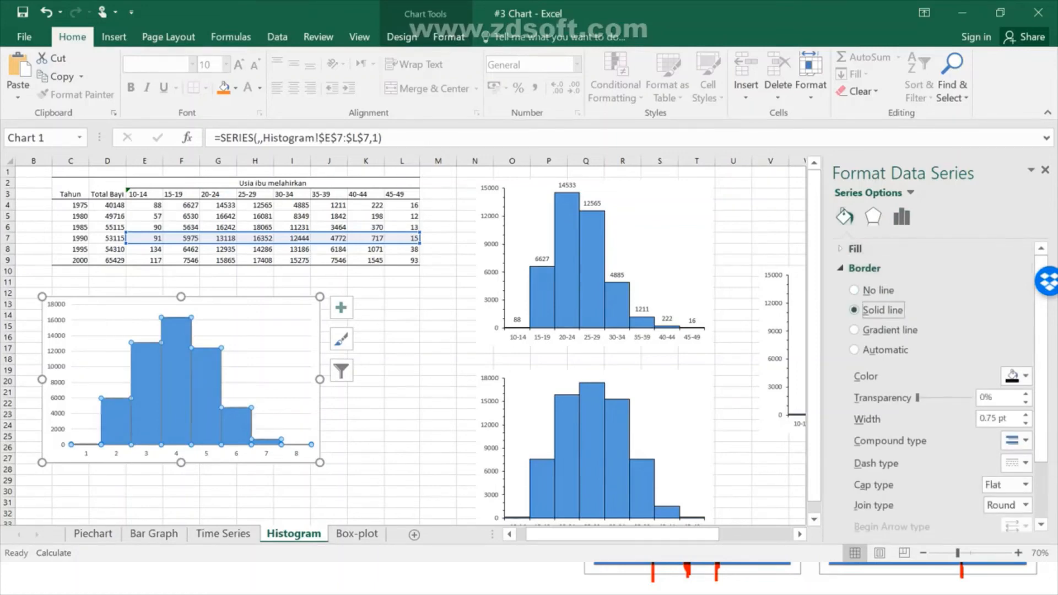
pyautogui.click(402, 448)
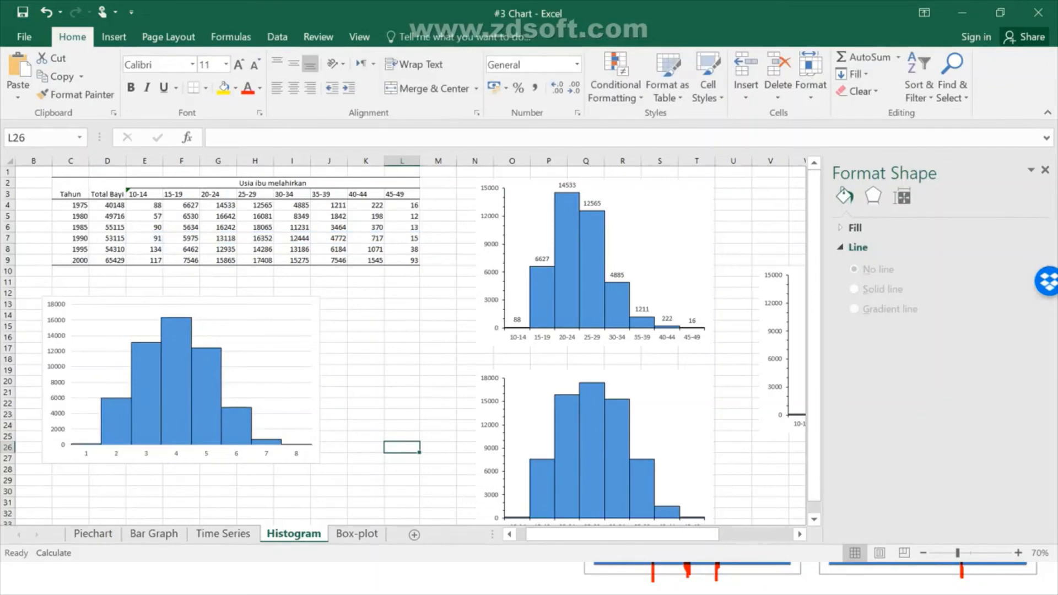
# Name the new chart's data series "Tahun 1990" in its data source settings
pyautogui.click(191, 453)
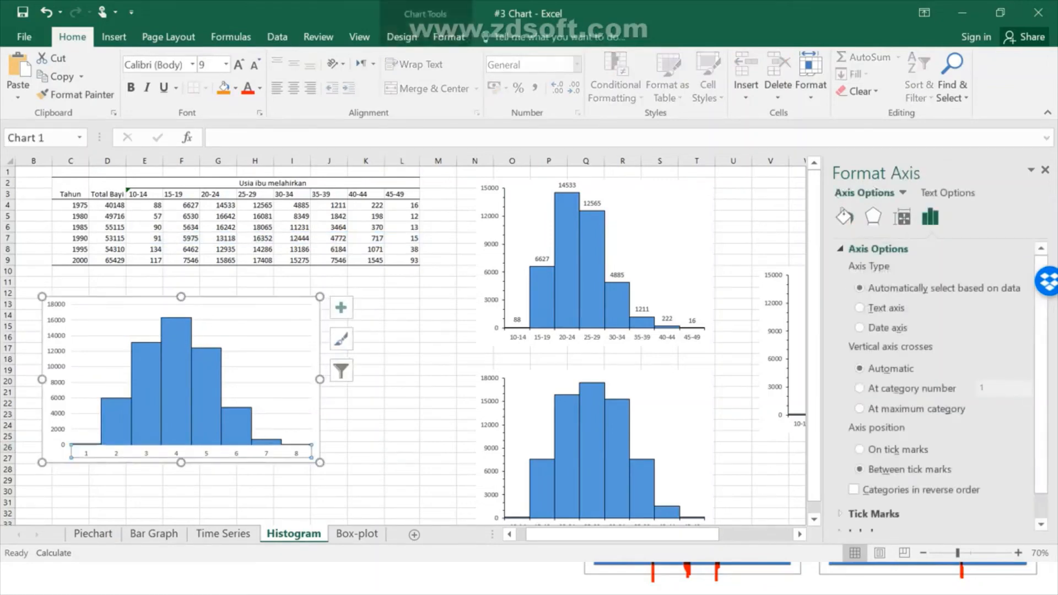
pyautogui.rightClick(178, 393)
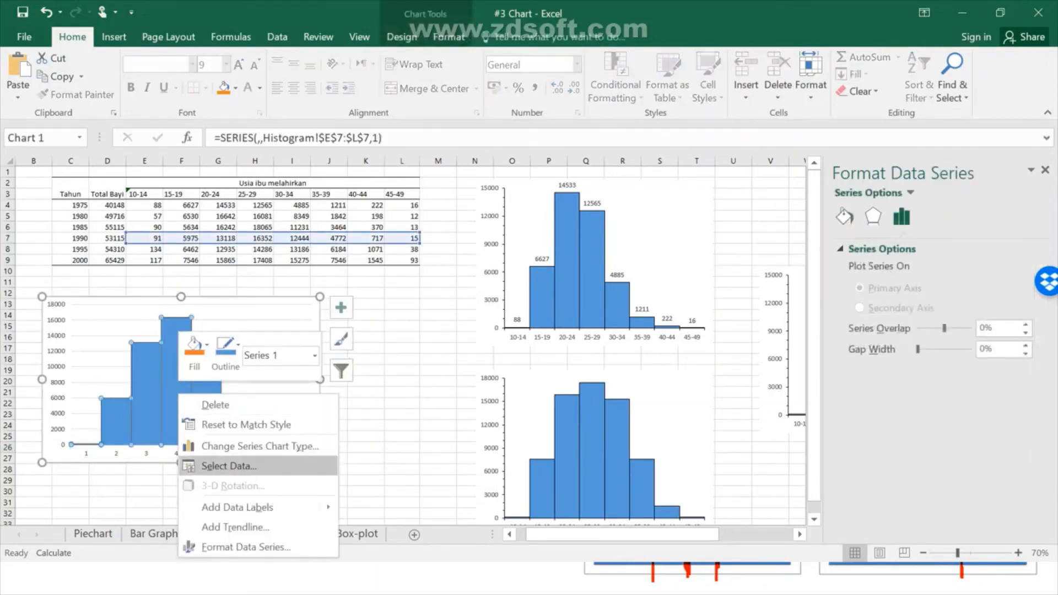
pyautogui.click(229, 466)
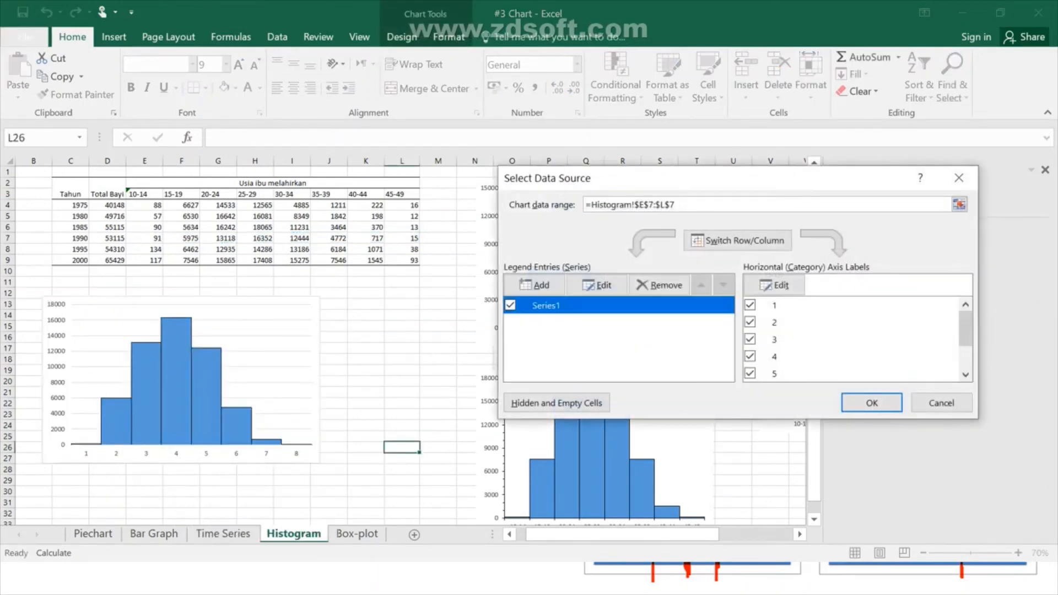
pyautogui.click(597, 285)
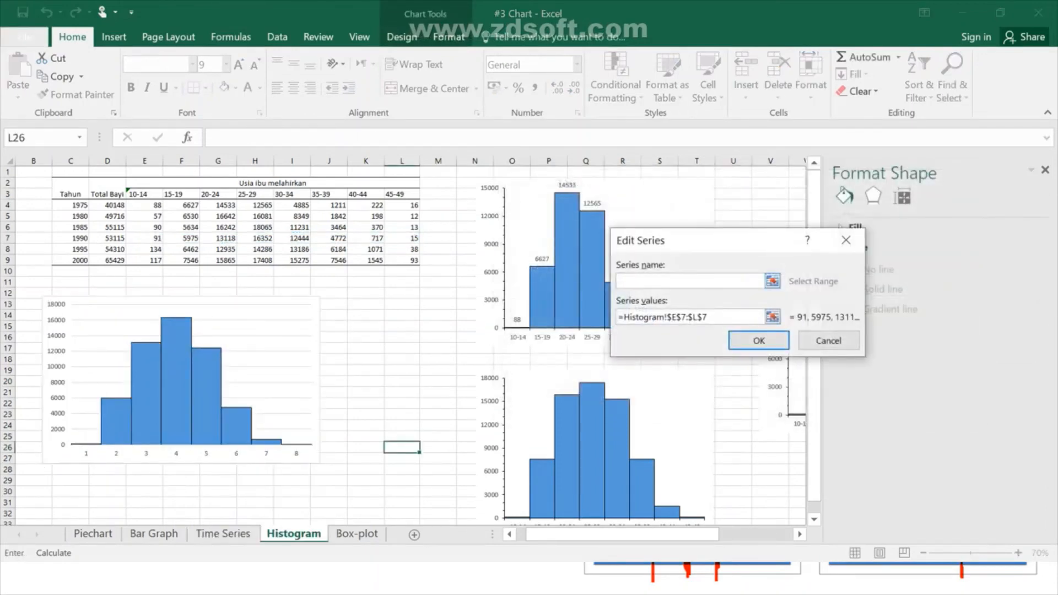
pyautogui.write('Tahun 1990')
pyautogui.click(759, 341)
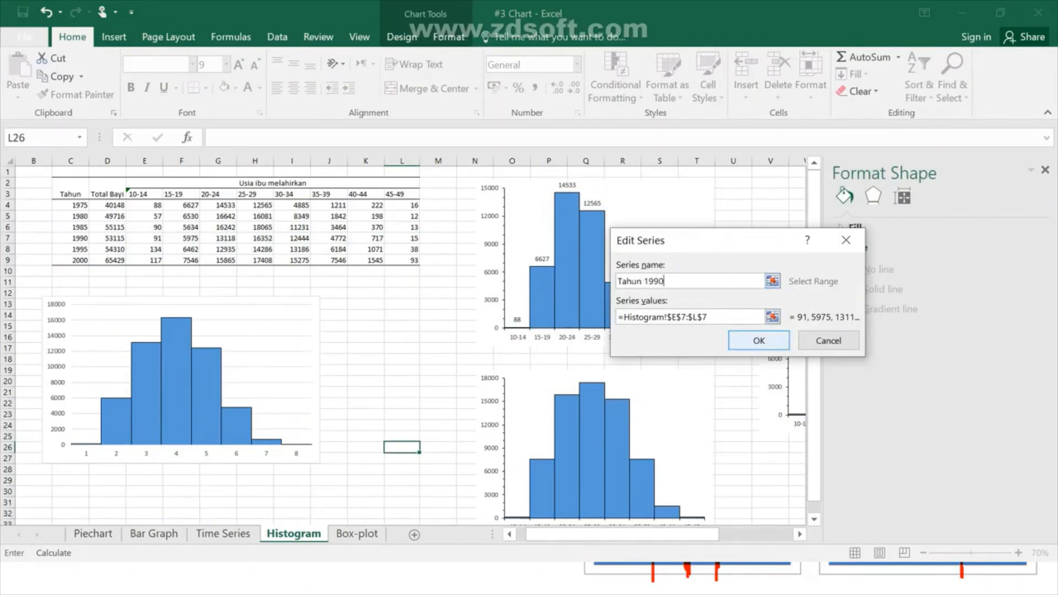
# Set the new chart's horizontal axis labels to the age groups in E3:L3 and apply the data source settings
pyautogui.click(773, 282)
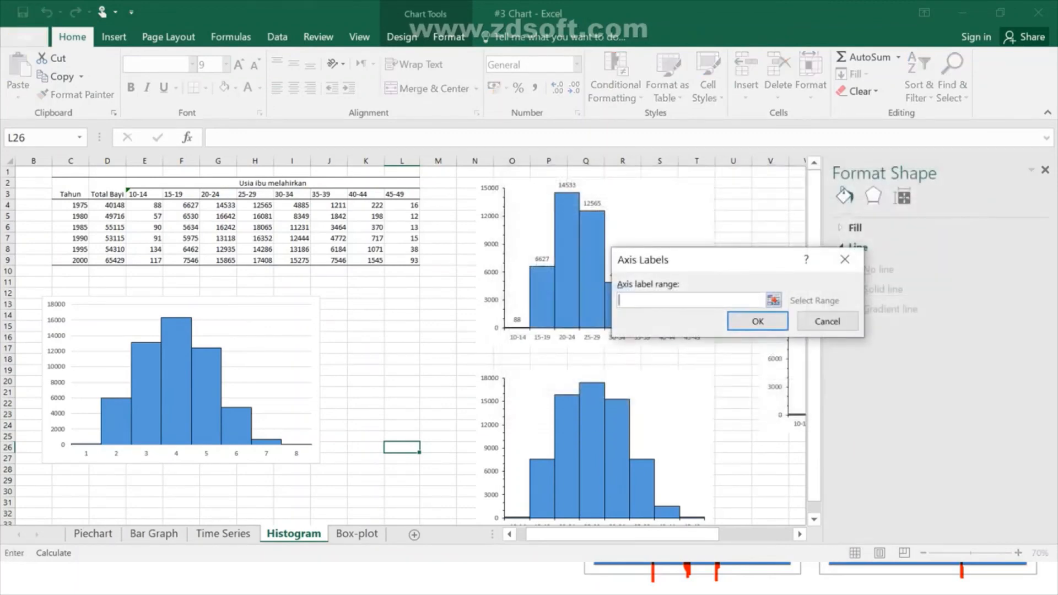
pyautogui.moveTo(140, 194); pyautogui.dragTo(411, 197)
pyautogui.click(888, 321)
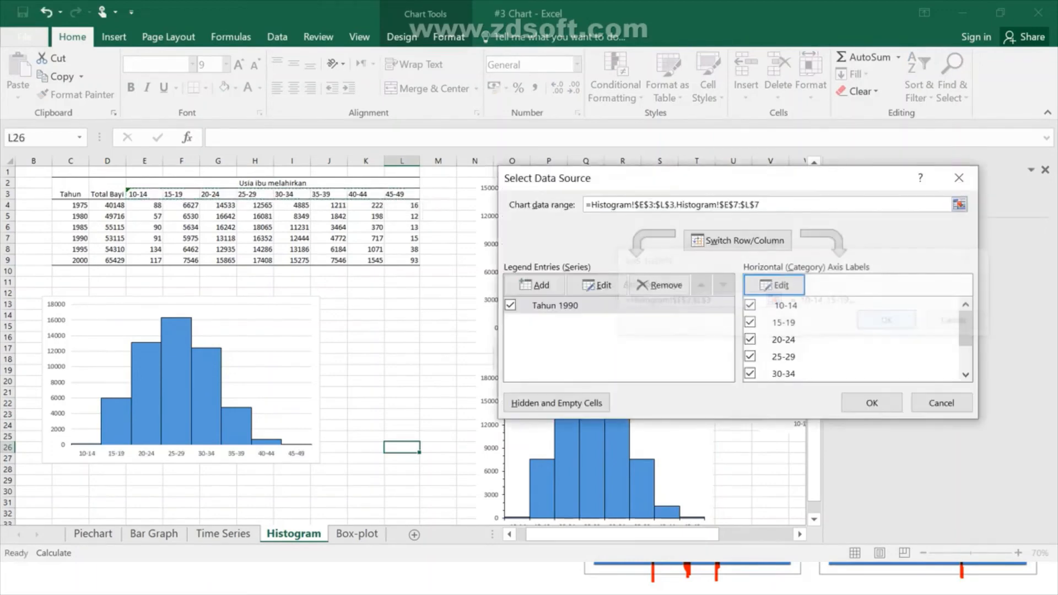
pyautogui.click(872, 403)
# Move the finished 1990 histogram slightly further down and away from the births table
pyautogui.click(366, 371)
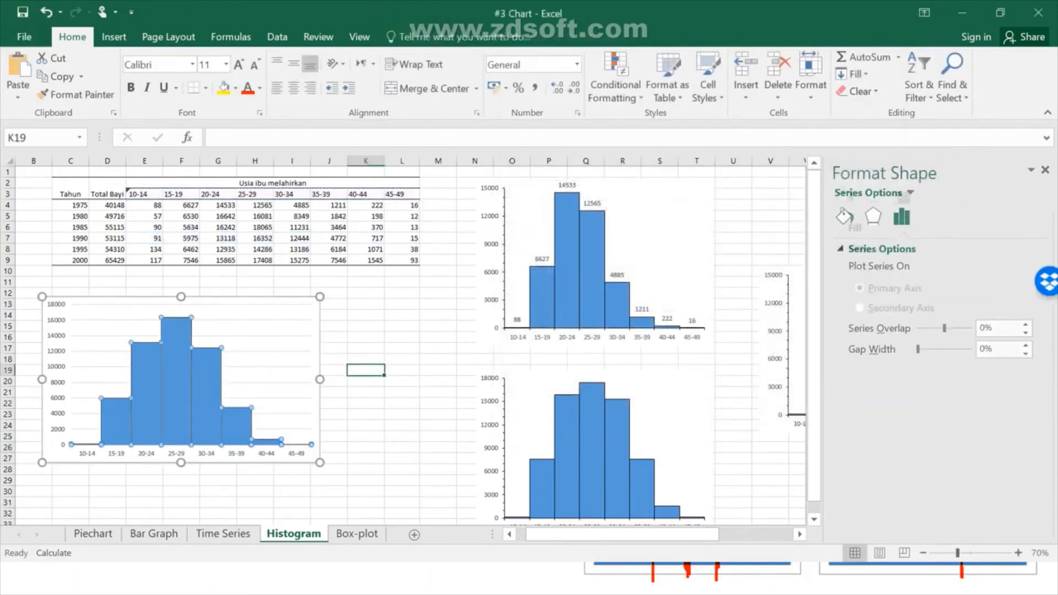
pyautogui.click(402, 448)
pyautogui.moveTo(248, 309); pyautogui.dragTo(283, 338)
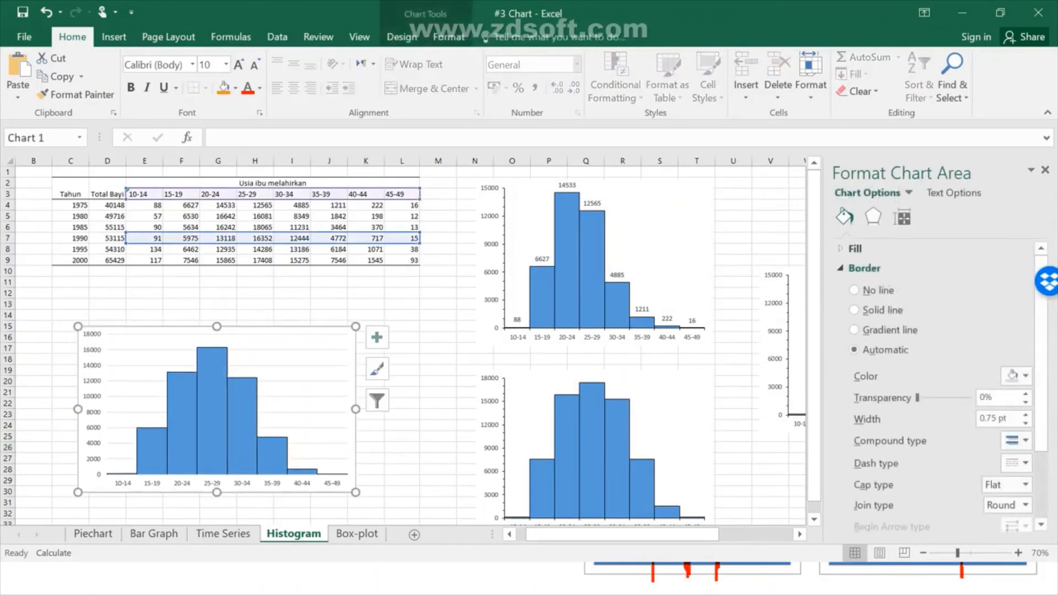
# Switch to the Box-plot sheet and close the formatting pane to widen the worksheet area
pyautogui.click(357, 535)
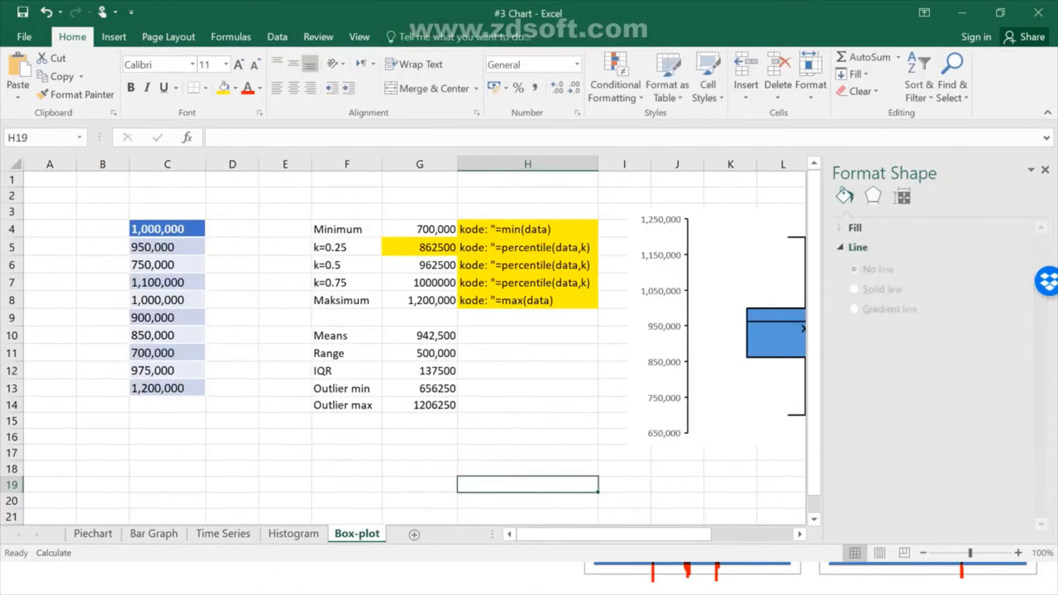
pyautogui.click(167, 469)
pyautogui.scroll(-2, 414, 342)
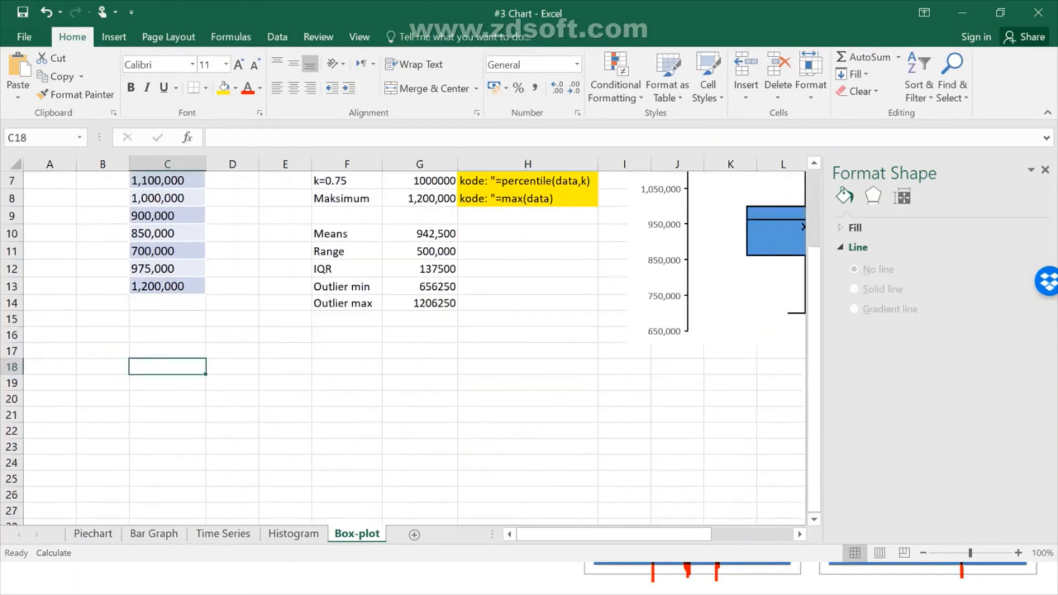
pyautogui.click(1045, 170)
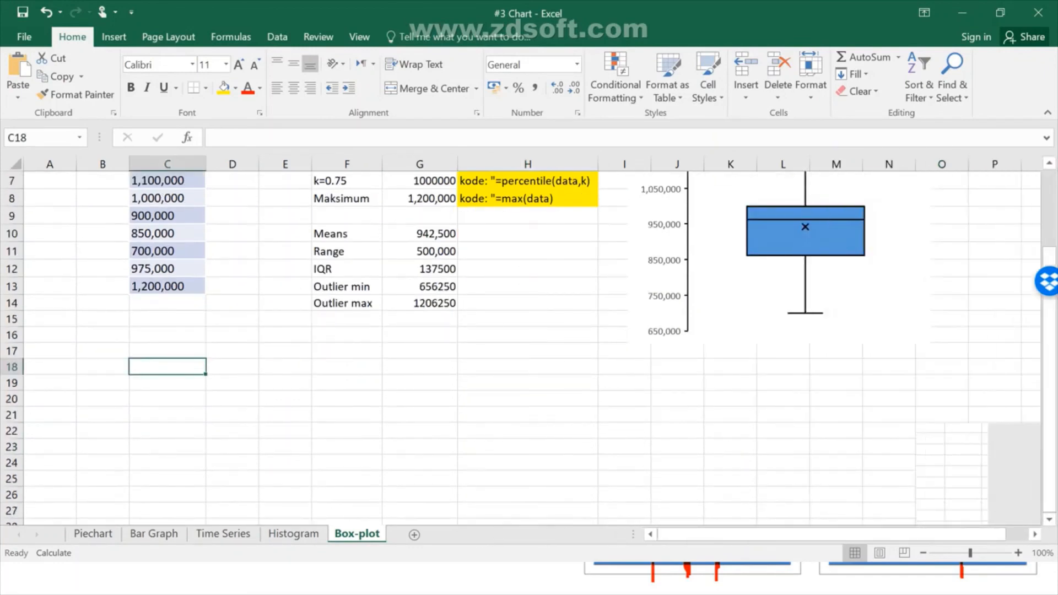
pyautogui.click(528, 400)
pyautogui.scroll(-2, 528, 399)
pyautogui.scroll(1, 528, 399)
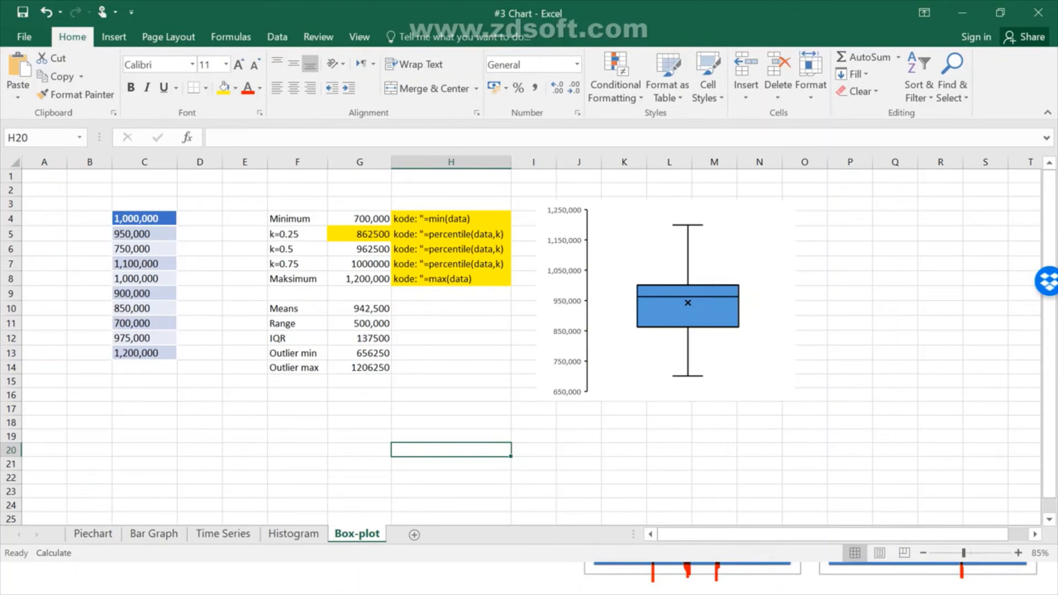
# Label B4 as A and B5 as B, and fill the pattern down to B13
pyautogui.moveTo(145, 218); pyautogui.dragTo(144, 338)
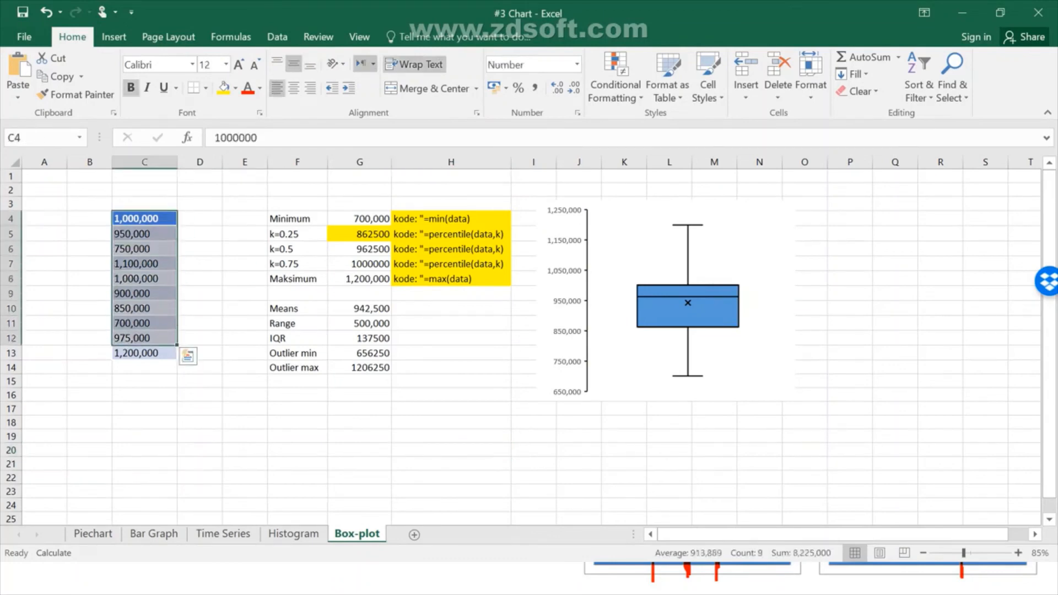
pyautogui.click(89, 218)
pyautogui.write('A')
pyautogui.press('Return')
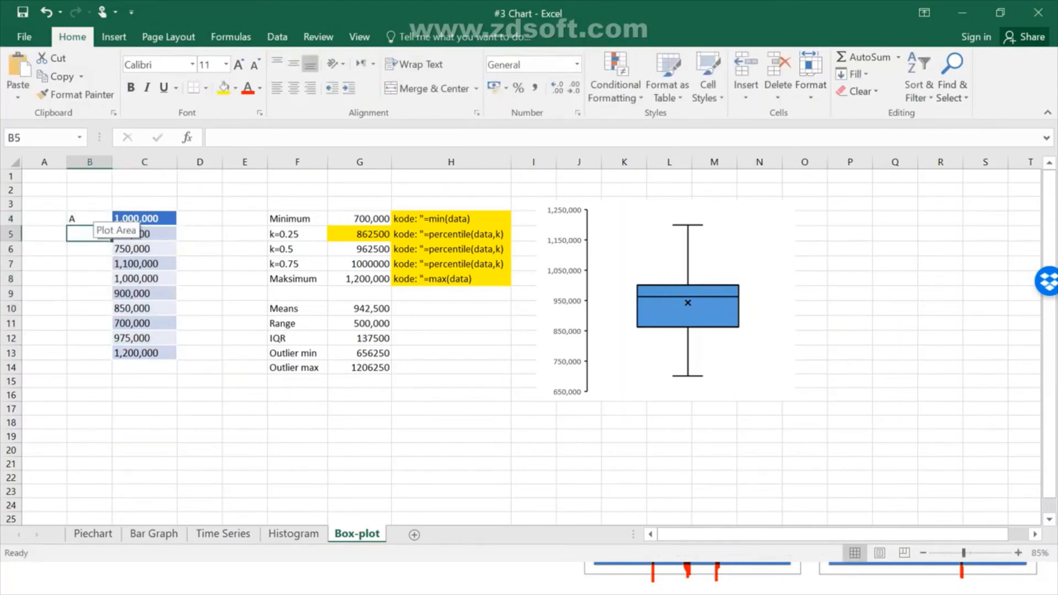
pyautogui.write('B')
pyautogui.press('Return')
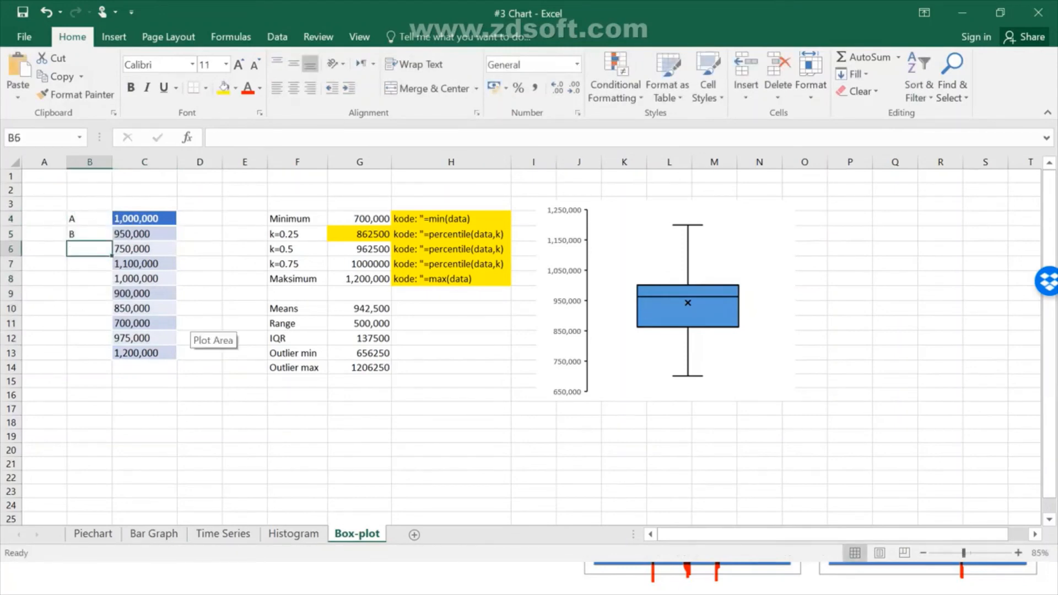
pyautogui.moveTo(89, 219); pyautogui.dragTo(111, 357)
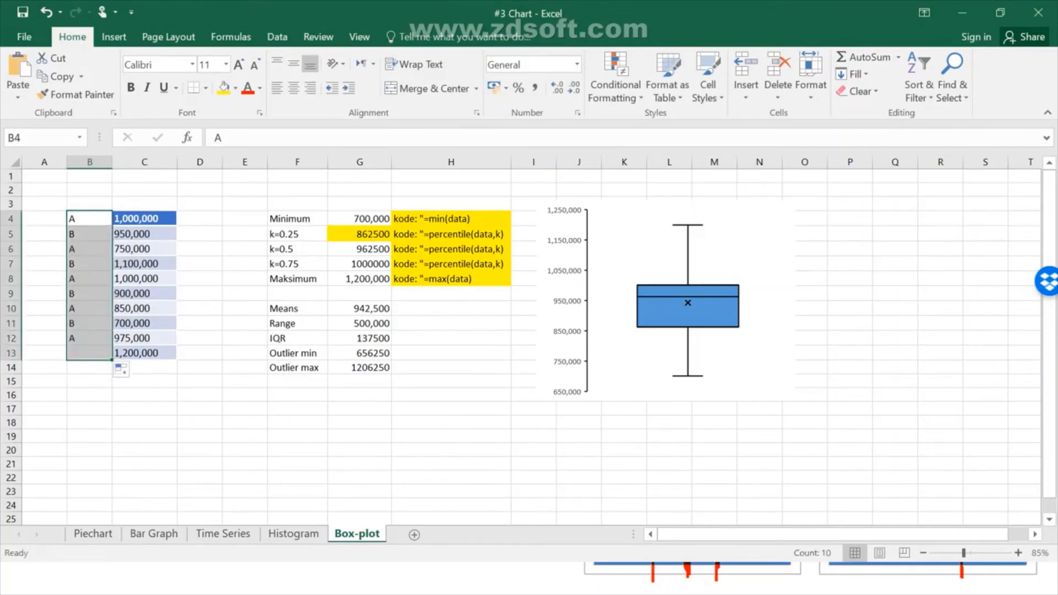
# Try filling a repeating A, B, C pattern through B4:B13 with C entered in B6
pyautogui.click(90, 249)
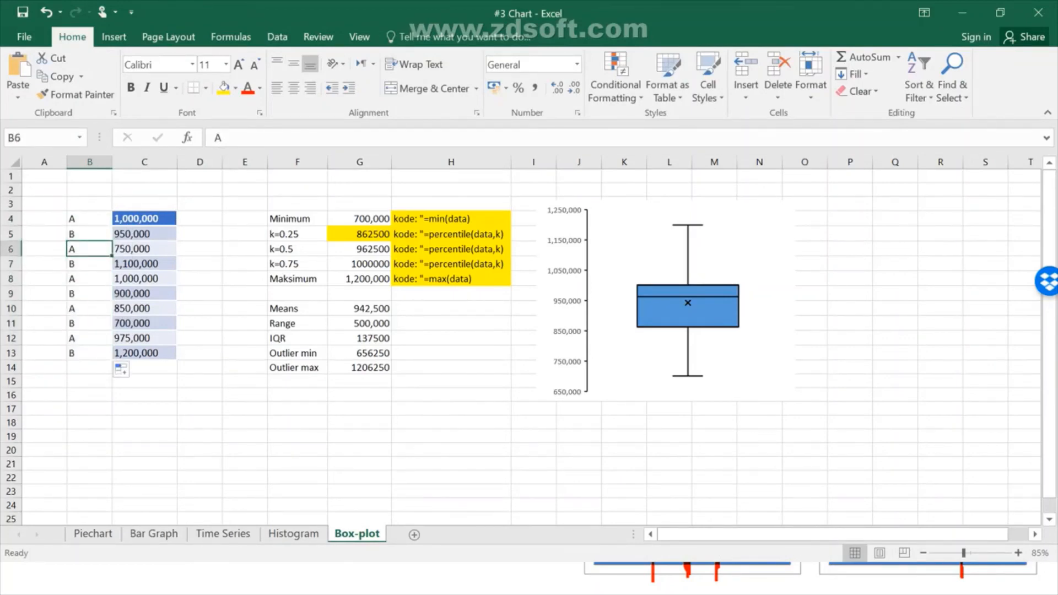
pyautogui.write('C')
pyautogui.press('Return')
pyautogui.moveTo(90, 219); pyautogui.dragTo(111, 358)
# Enter D in B7 and E in B8, and continue upward with F in B7, G in B6 and H in B5
pyautogui.click(90, 264)
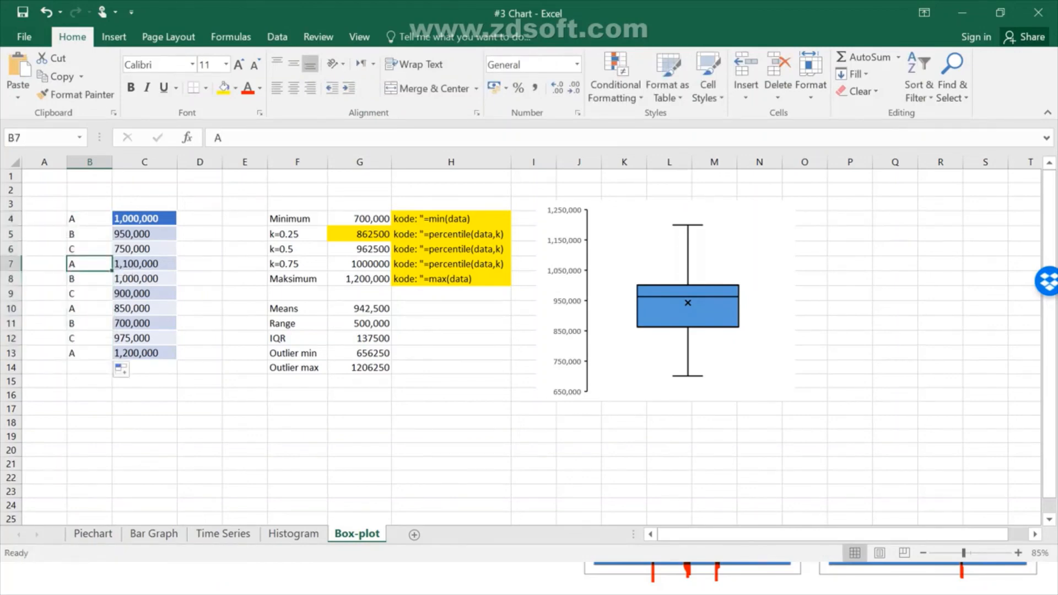
pyautogui.write('D')
pyautogui.press('Return')
pyautogui.write('E')
pyautogui.hotkey('shift', 'Return')
pyautogui.write('F')
pyautogui.hotkey('shift', 'Return')
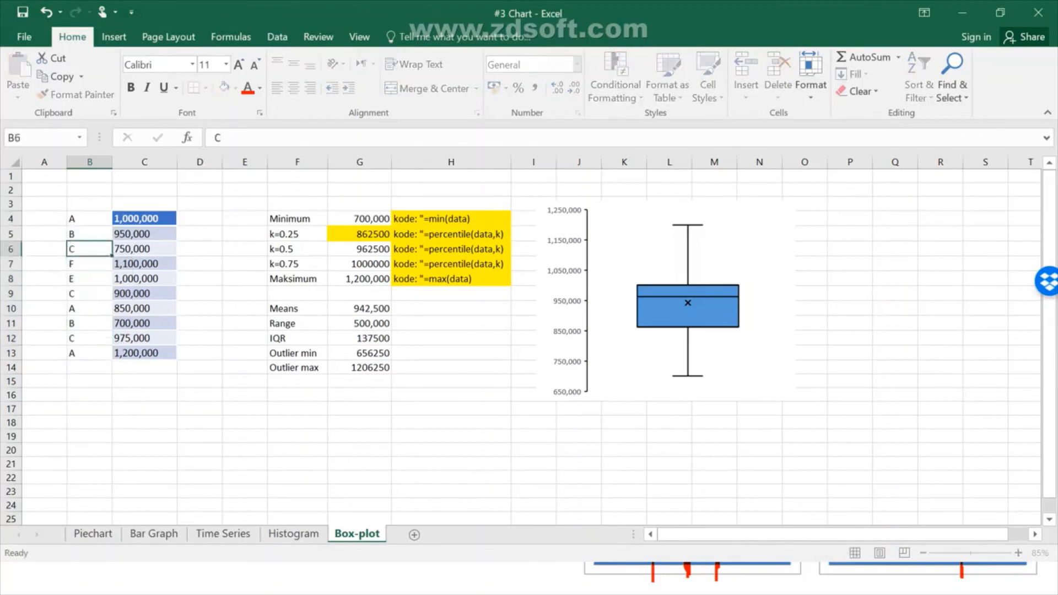
pyautogui.write('G')
pyautogui.hotkey('shift', 'Return')
pyautogui.write('H')
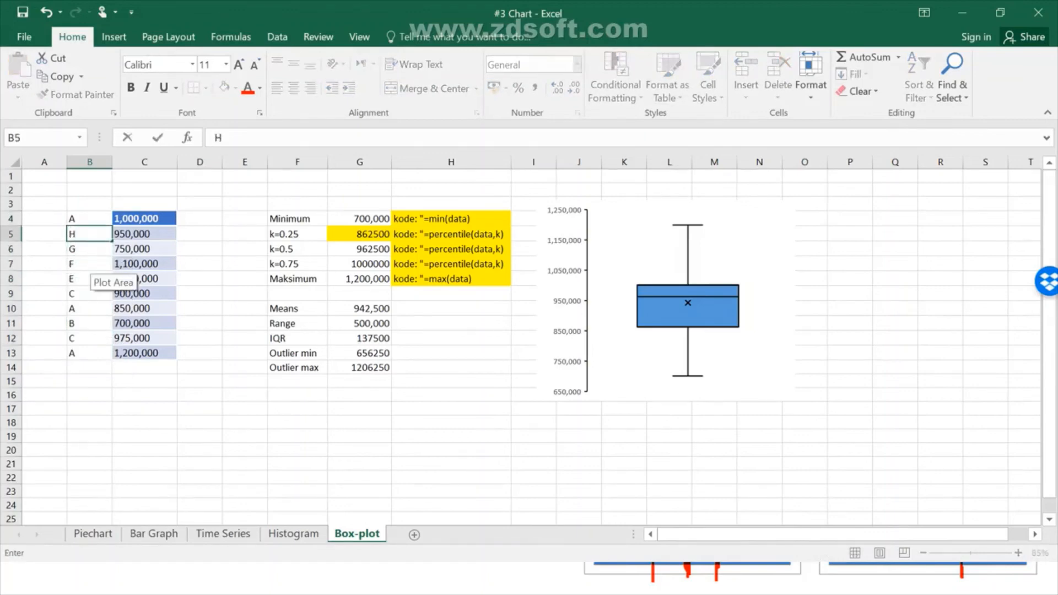
# Correct the labels in B5, B6 and B7 to B, C and D
pyautogui.press('BackSpace')
pyautogui.write('B')
pyautogui.press('Return')
pyautogui.write('C')
pyautogui.press('Return')
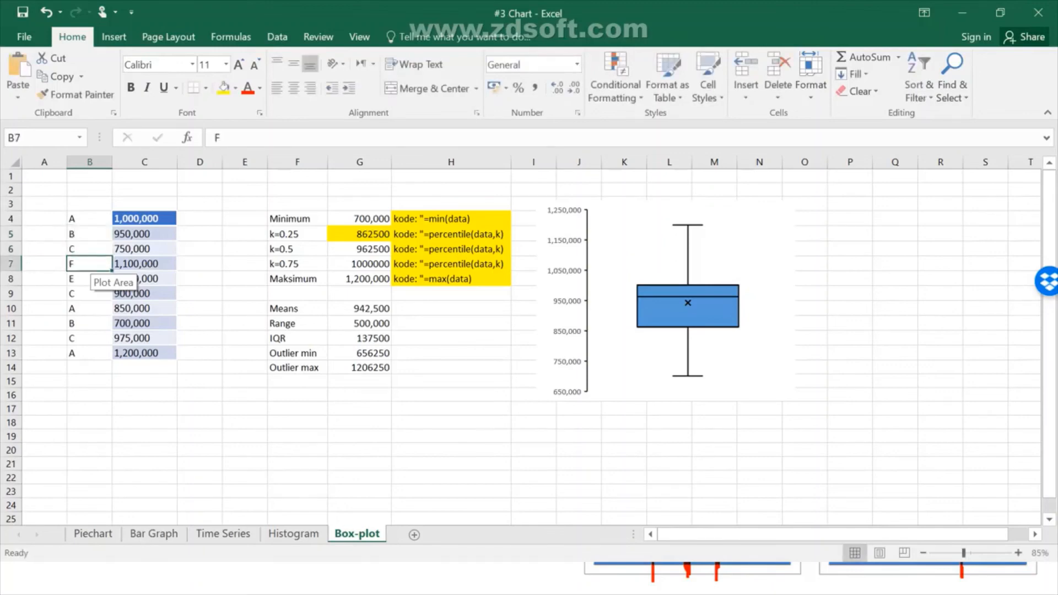
pyautogui.write('D')
pyautogui.press('Return')
pyautogui.press('Return')
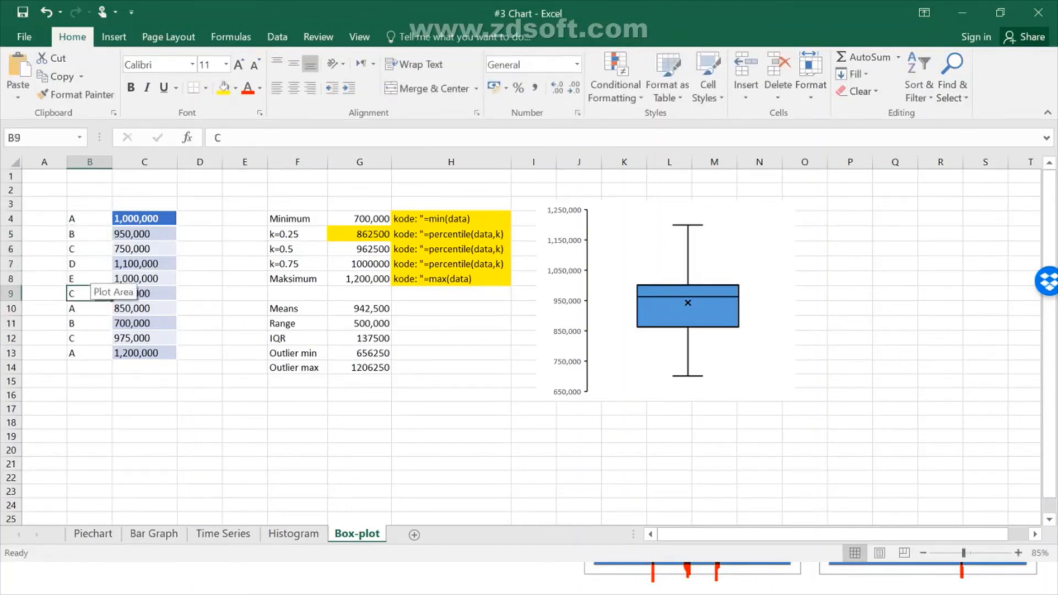
# Enter the labels F, G, H, I and J in cells B9 through B13
pyautogui.write('F')
pyautogui.press('Return')
pyautogui.write('G')
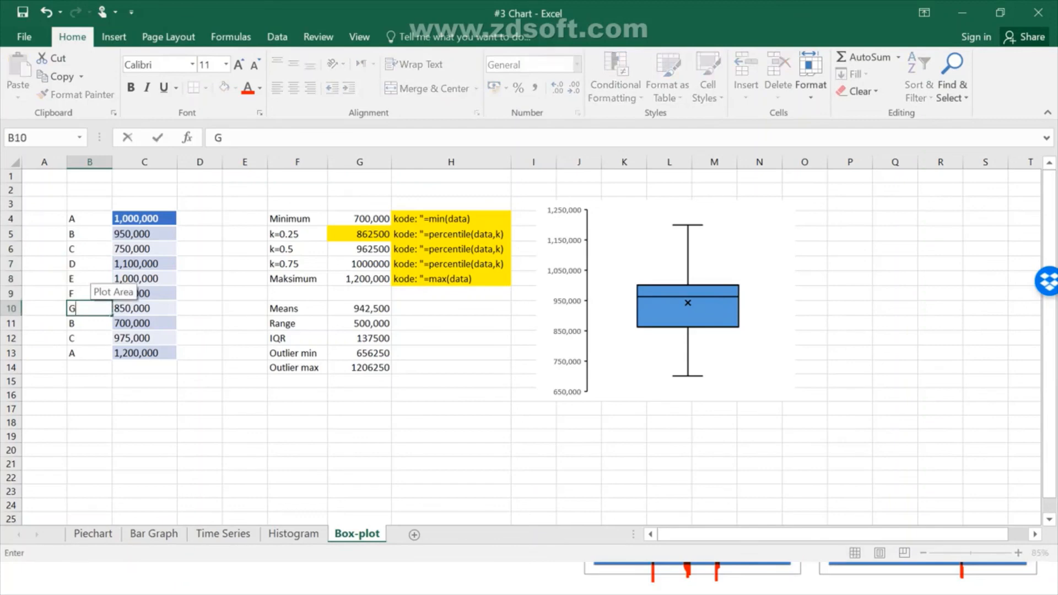
pyautogui.press('Return')
pyautogui.write('H')
pyautogui.press('Return')
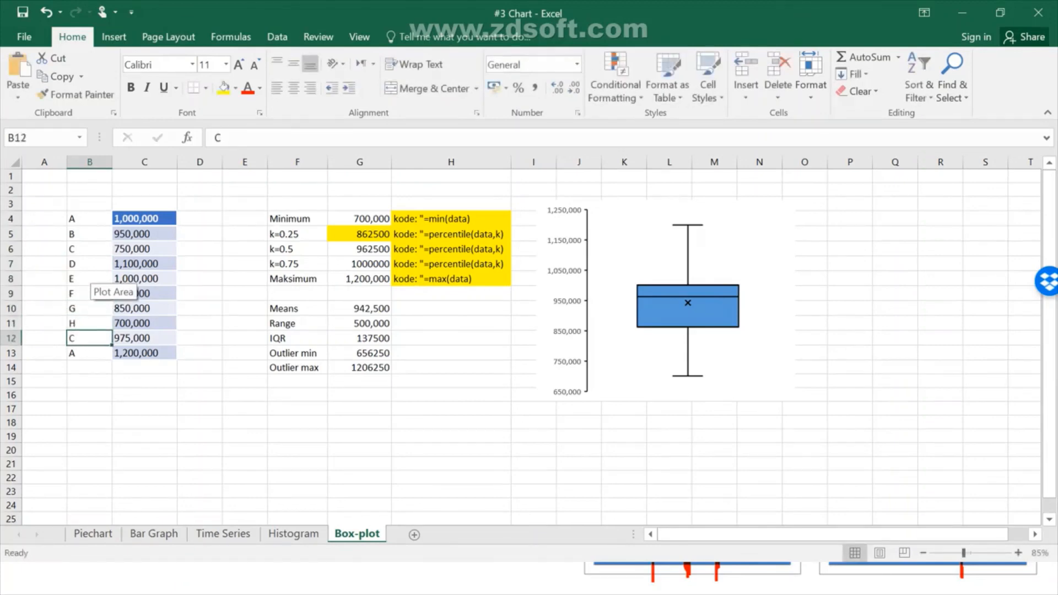
pyautogui.write('I')
pyautogui.press('Return')
pyautogui.write('J')
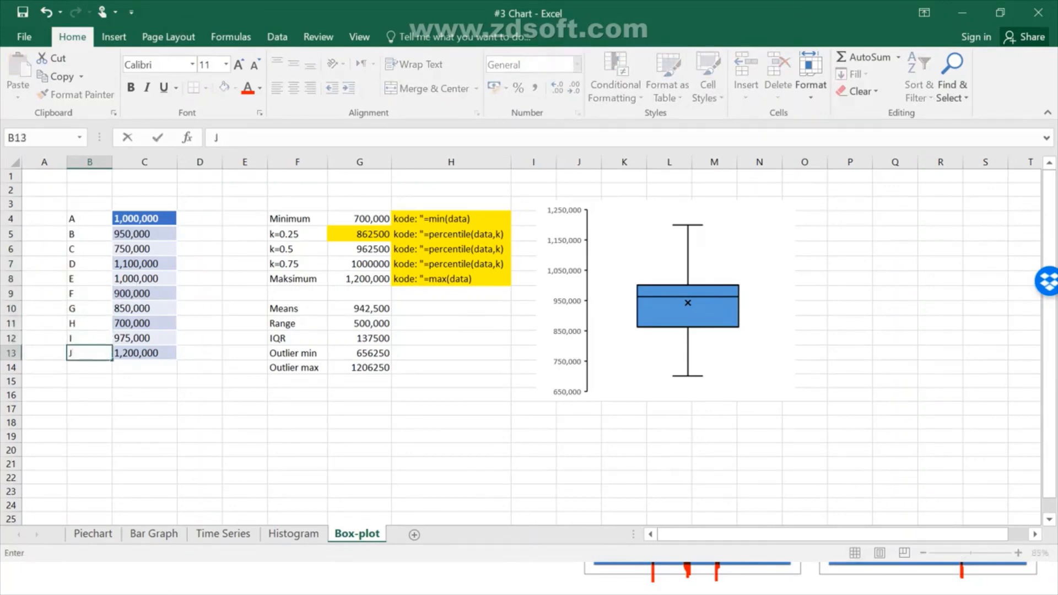
pyautogui.click(245, 464)
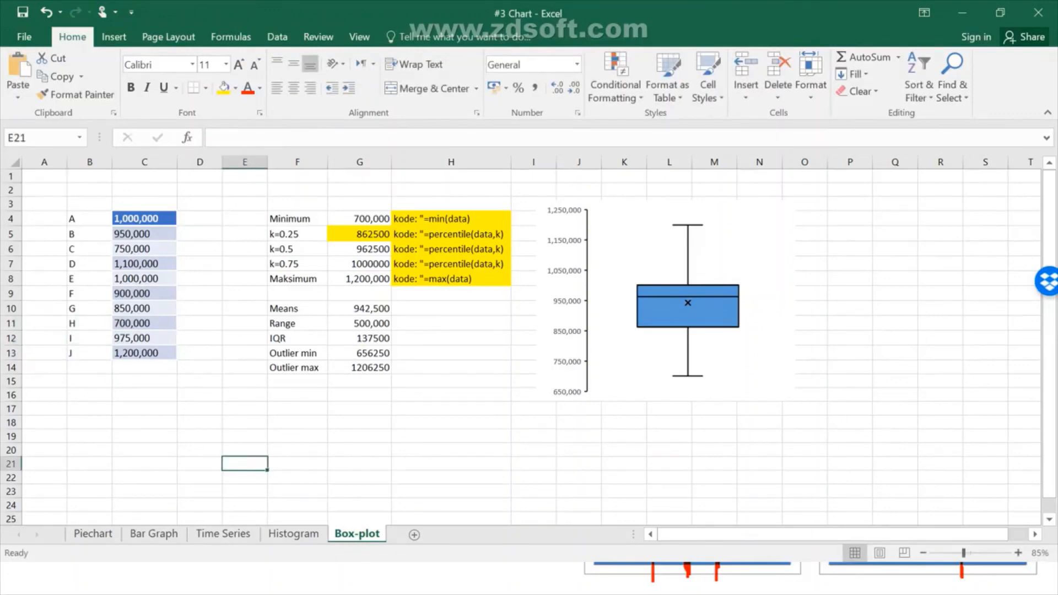
# Insert a Histogram chart from the values in C4:C13 and delete its chart title
pyautogui.moveTo(144, 218); pyautogui.dragTo(145, 353)
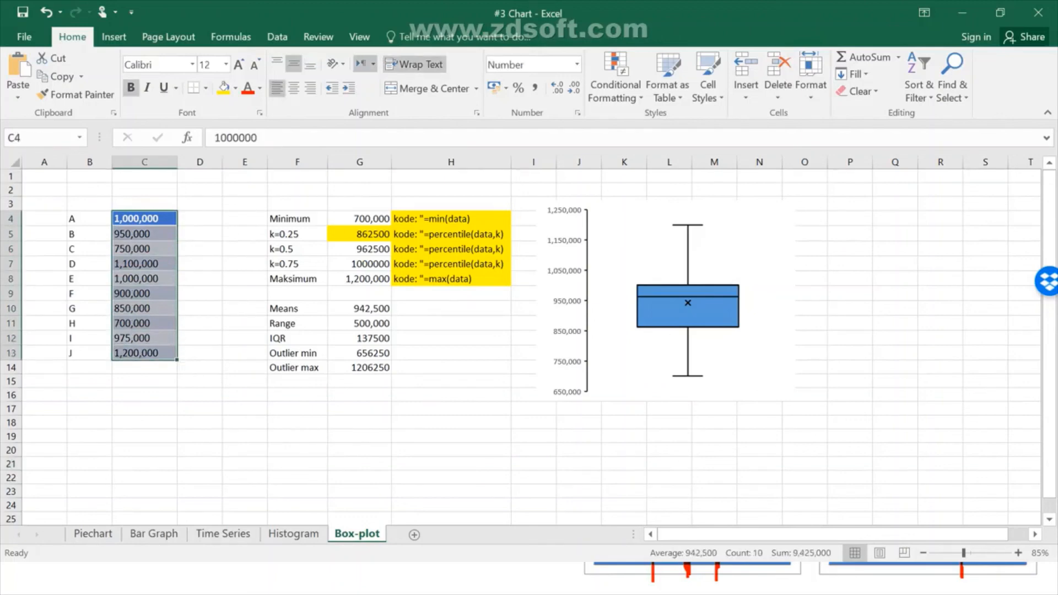
pyautogui.click(113, 37)
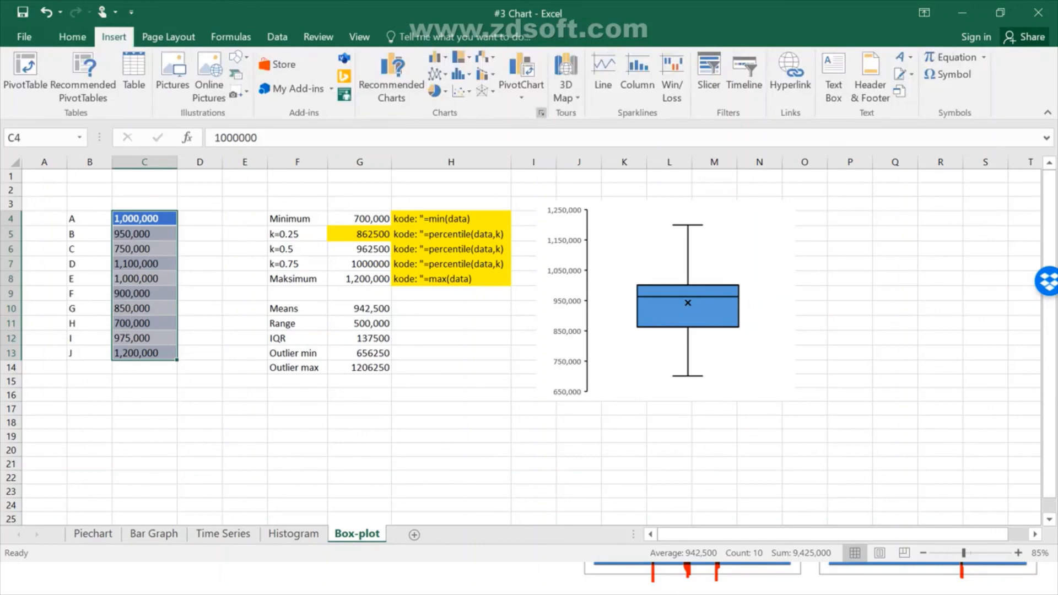
pyautogui.click(542, 113)
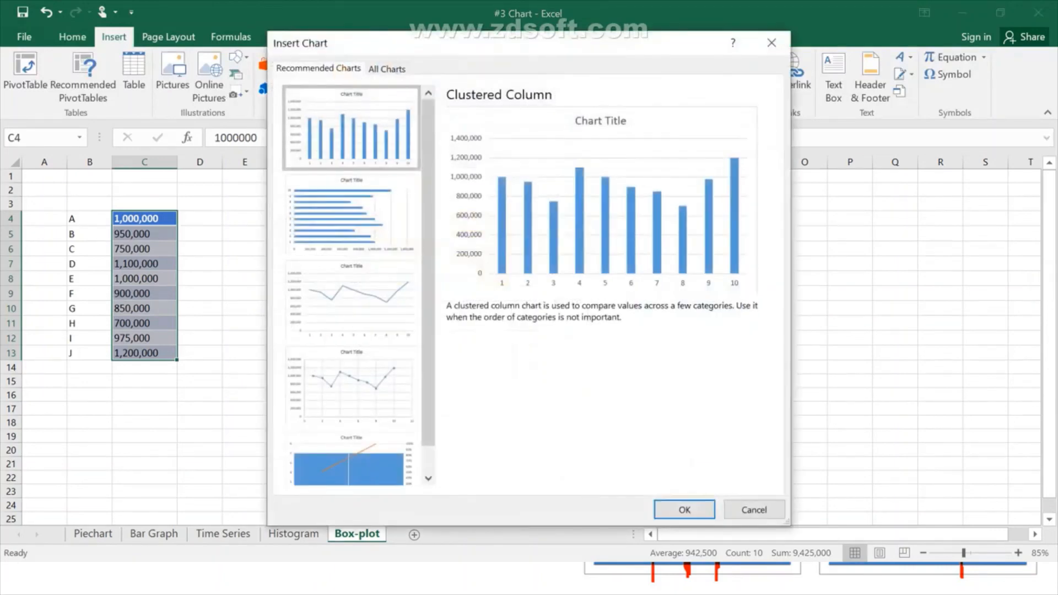
pyautogui.click(387, 68)
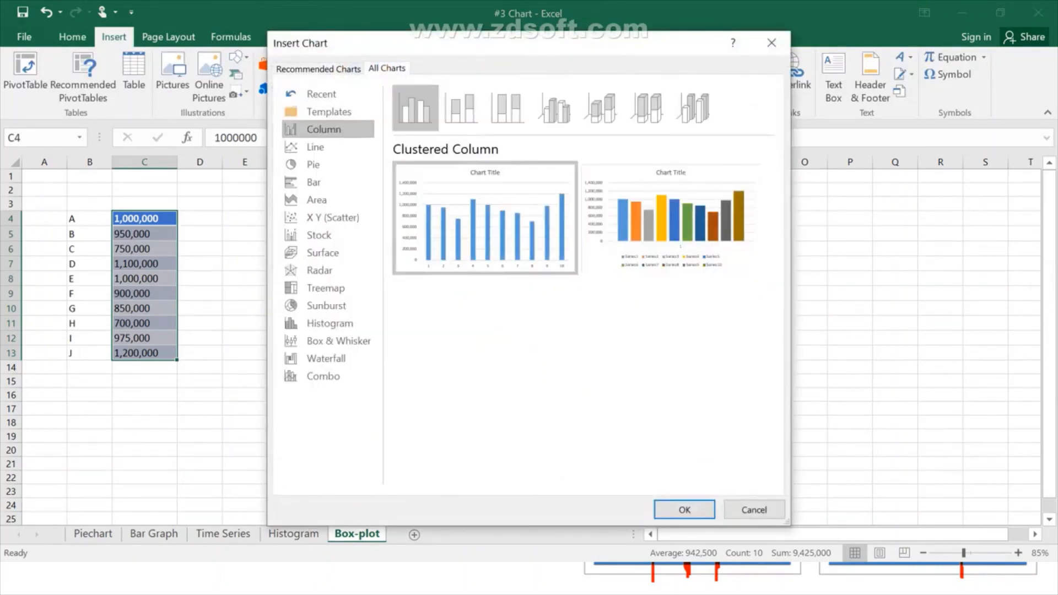
pyautogui.click(330, 324)
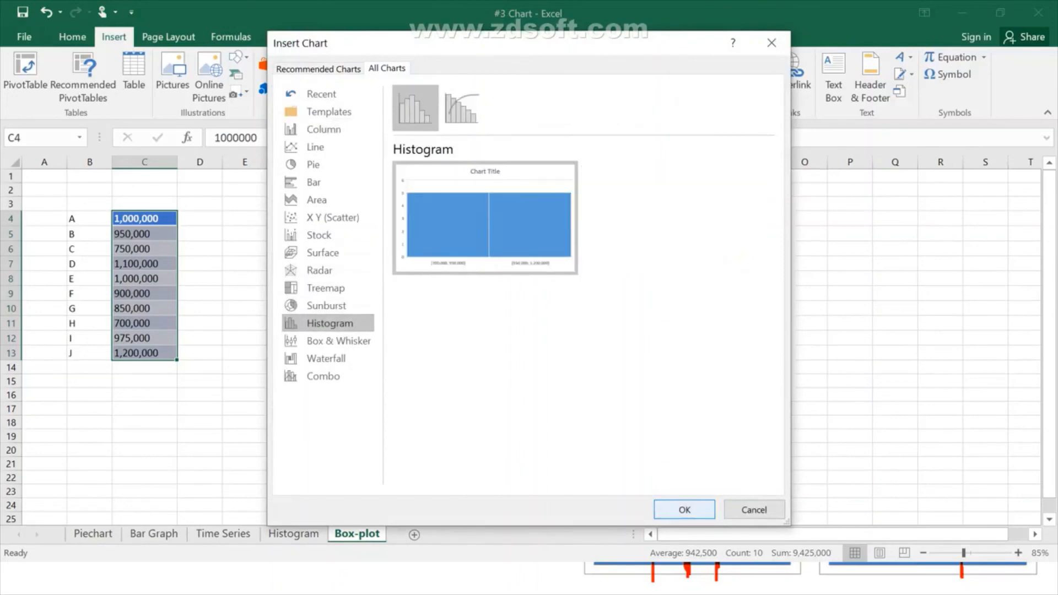
pyautogui.click(685, 509)
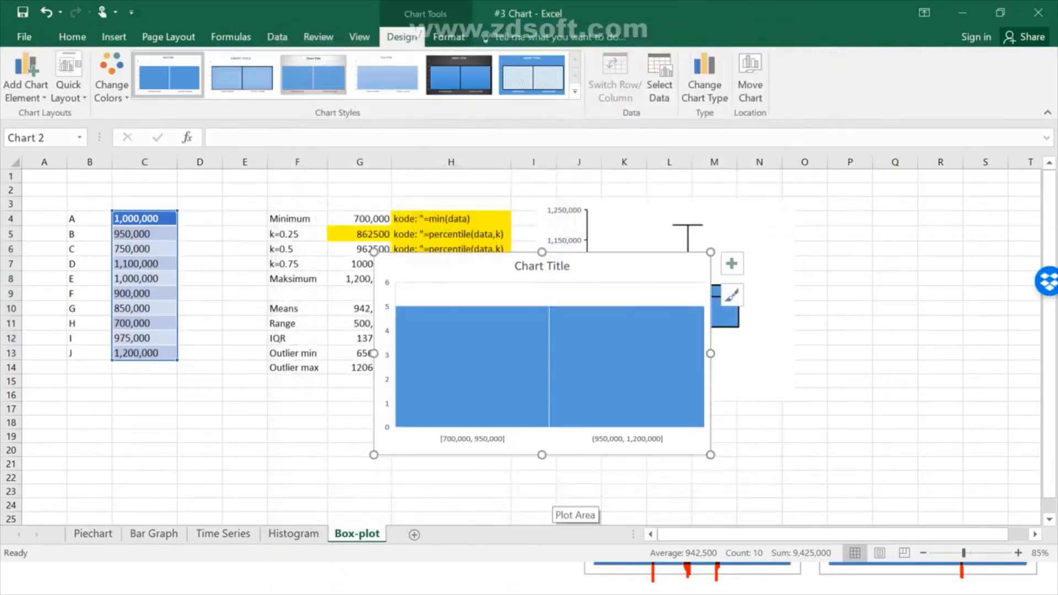
pyautogui.click(542, 267)
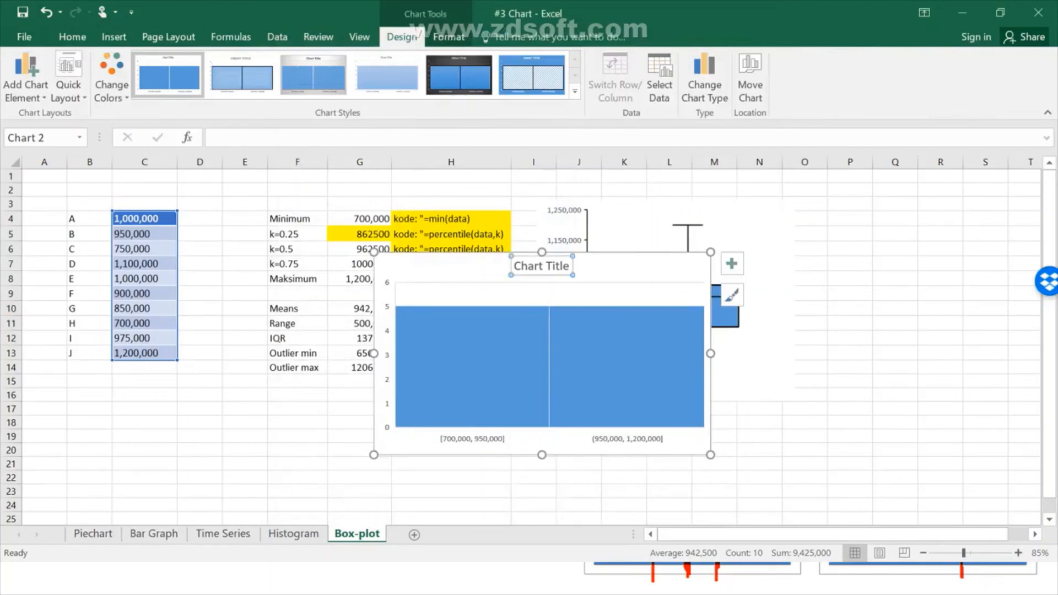
pyautogui.press('Delete')
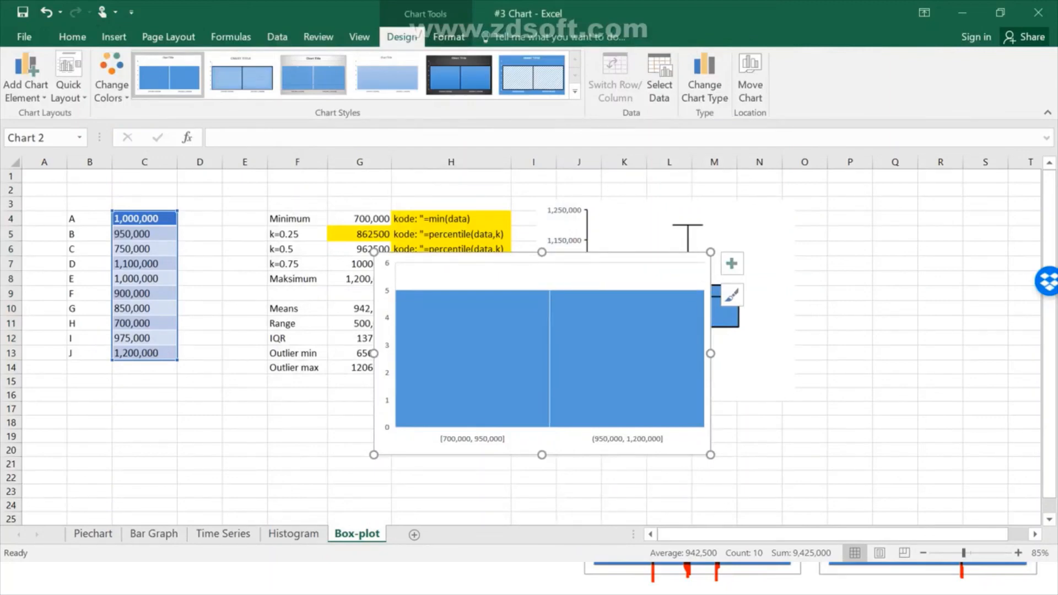
# Move the new histogram below the data column and make it narrower by shifting its right edge inward
pyautogui.scroll(-1, 529, 342)
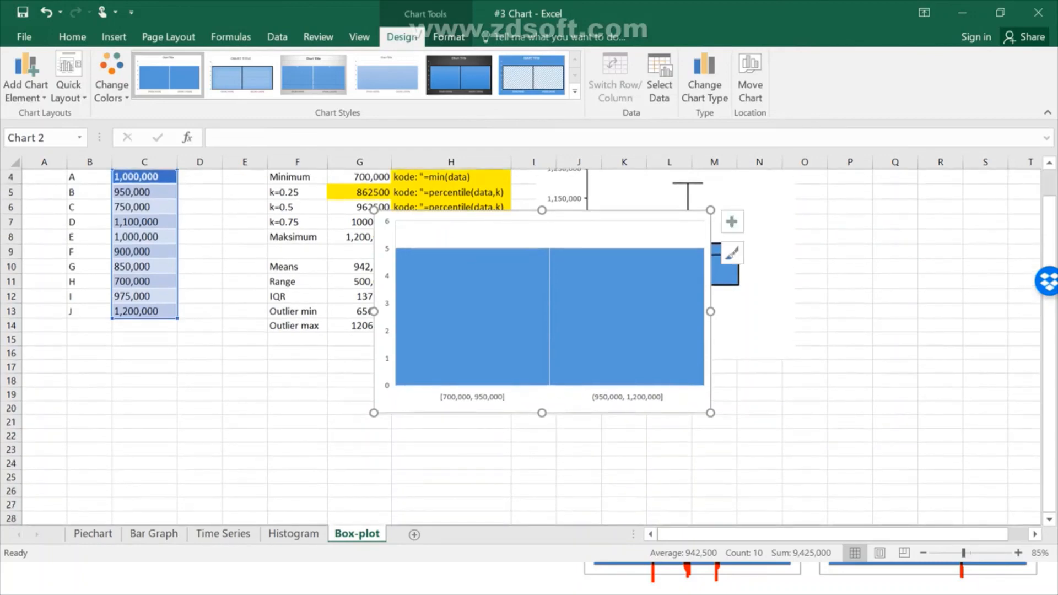
pyautogui.click(805, 423)
pyautogui.moveTo(683, 405); pyautogui.dragTo(379, 521)
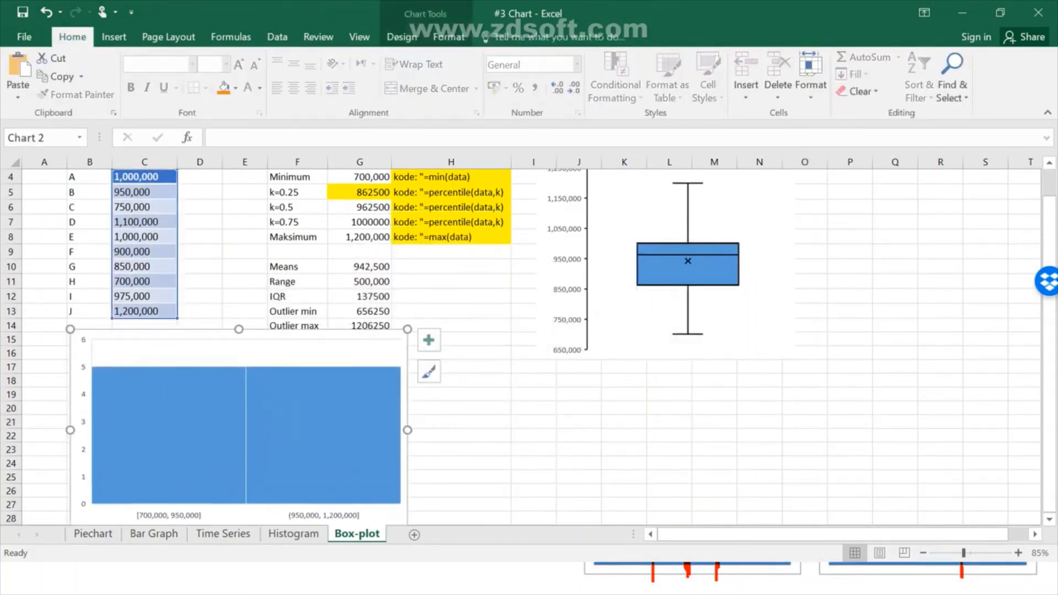
pyautogui.moveTo(407, 430); pyautogui.dragTo(326, 436)
pyautogui.scroll(-2, 359, 429)
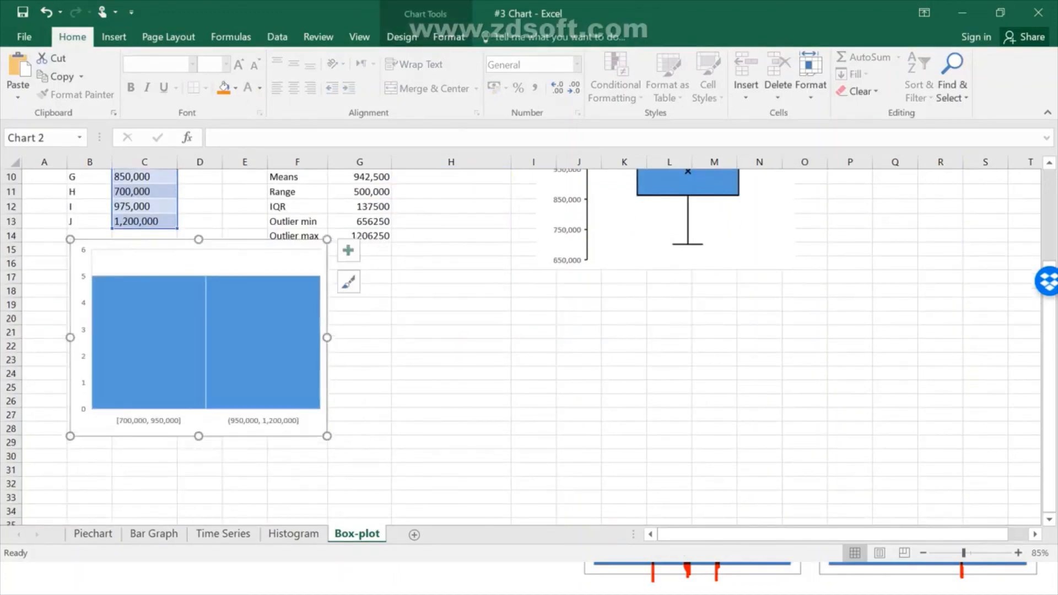
# Open the new histogram's data series formatting and examine its fill and border, effects, and gap width options
pyautogui.rightClick(260, 324)
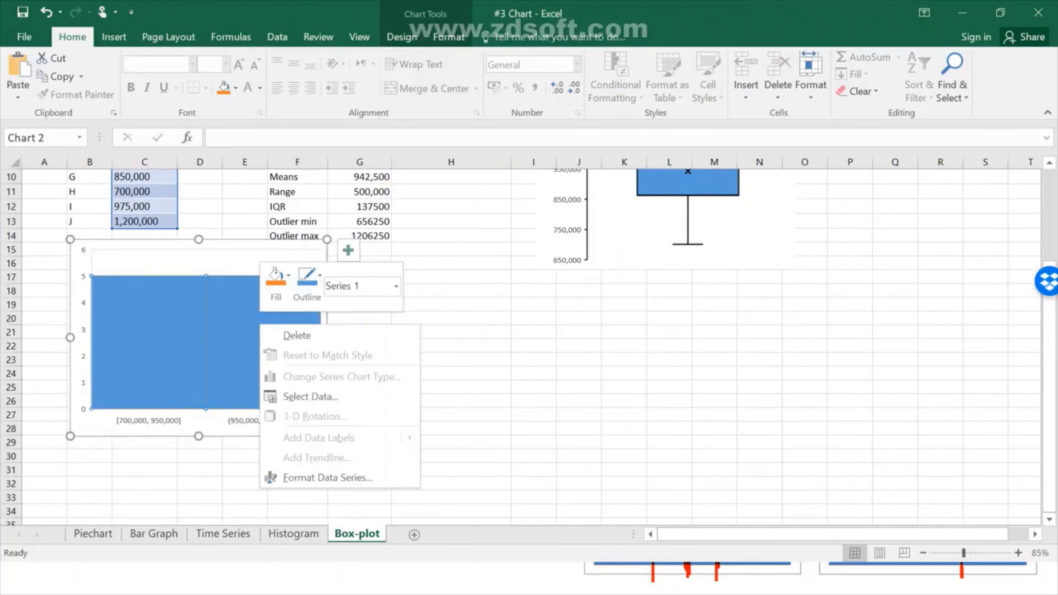
pyautogui.click(327, 478)
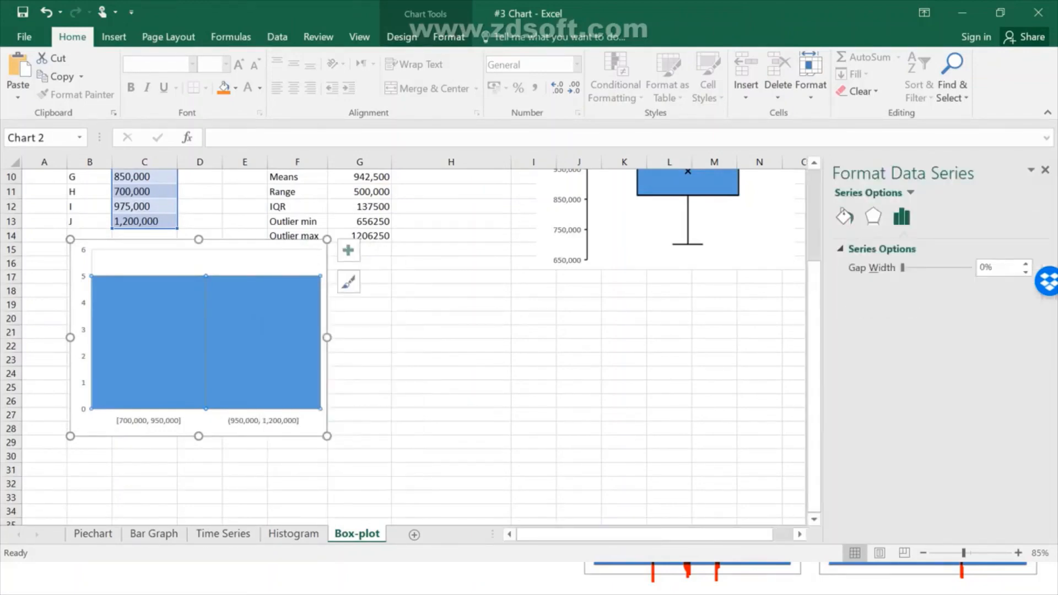
pyautogui.click(845, 216)
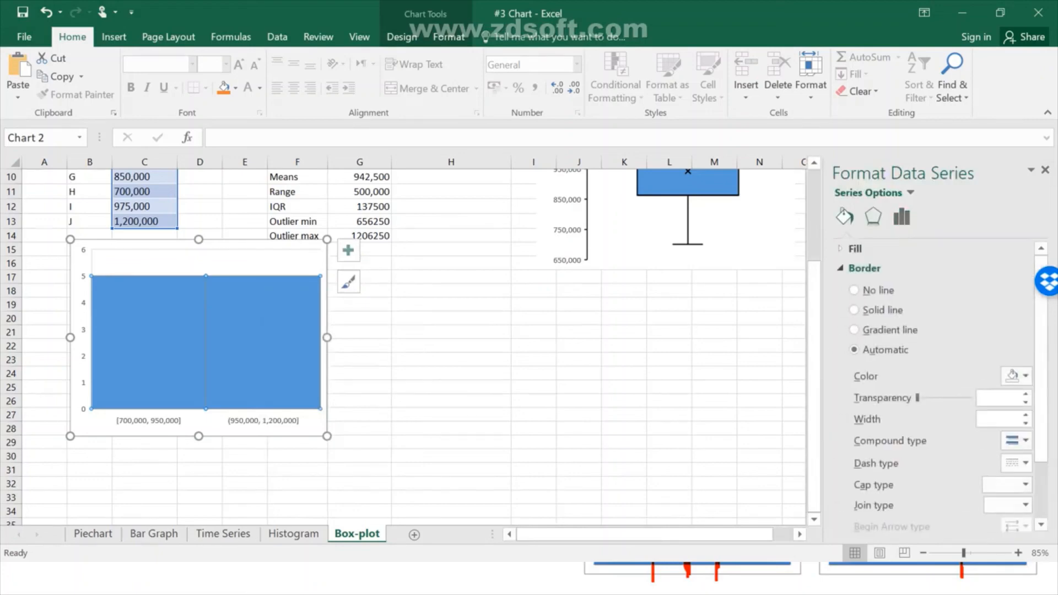
pyautogui.click(873, 217)
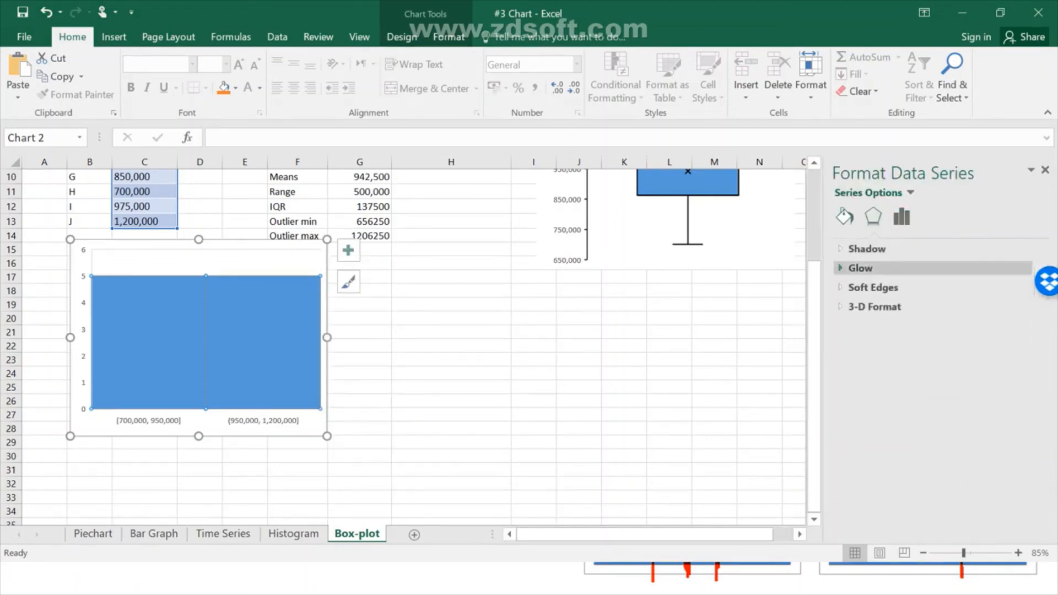
pyautogui.click(844, 217)
pyautogui.click(902, 217)
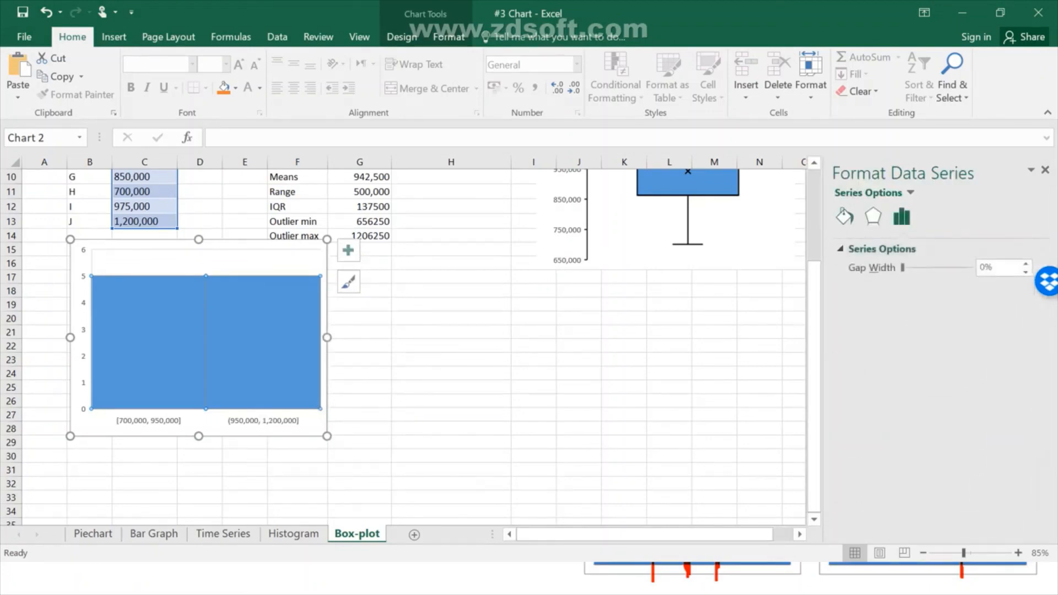
pyautogui.click(845, 217)
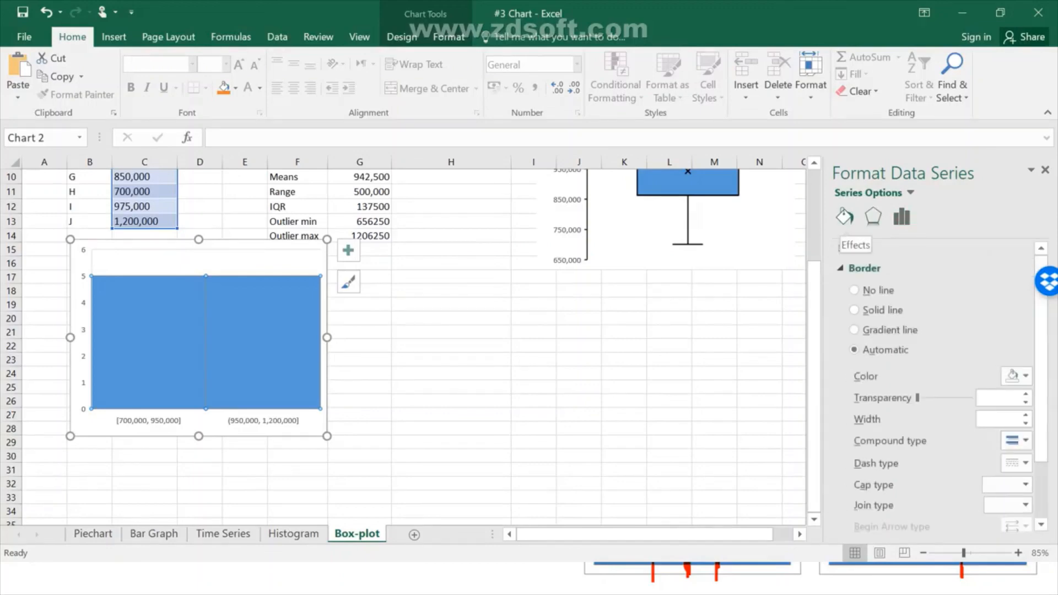
pyautogui.click(873, 217)
pyautogui.click(714, 346)
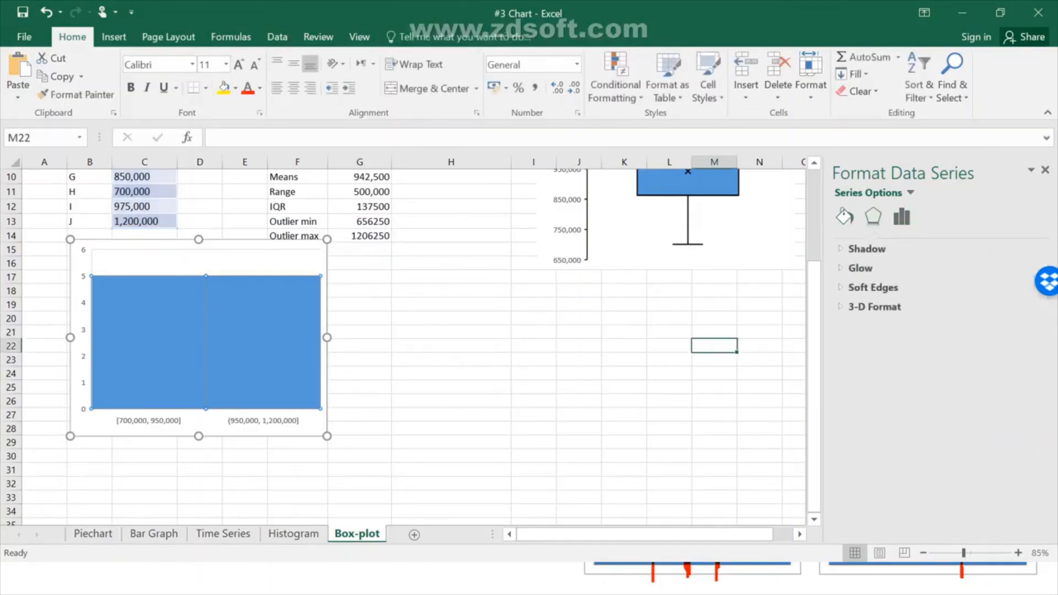
pyautogui.click(452, 428)
pyautogui.click(234, 315)
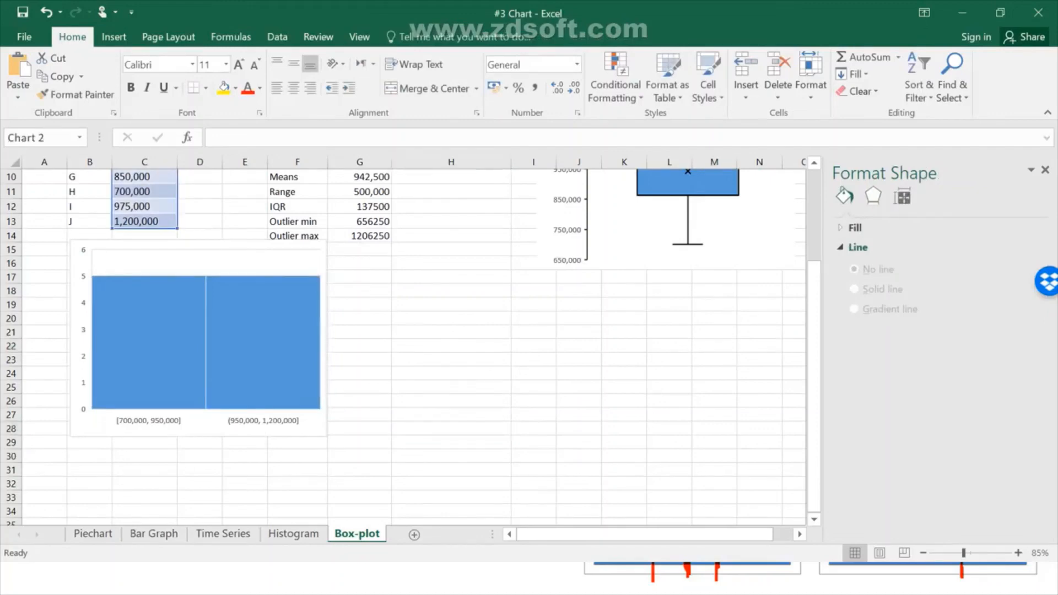